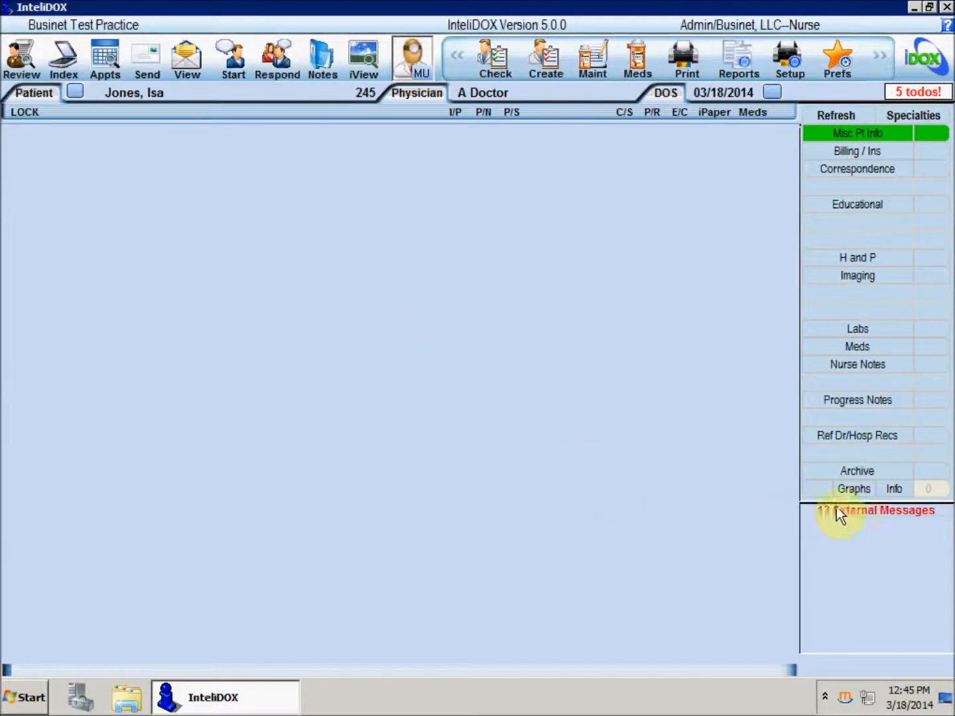
View the CCDA_Ambulatory.xml attachment of the 2014-03-05T16:45:36 external message, then close the attachment and the message list.
{"action": "left_click", "coordinate": [857, 510]}
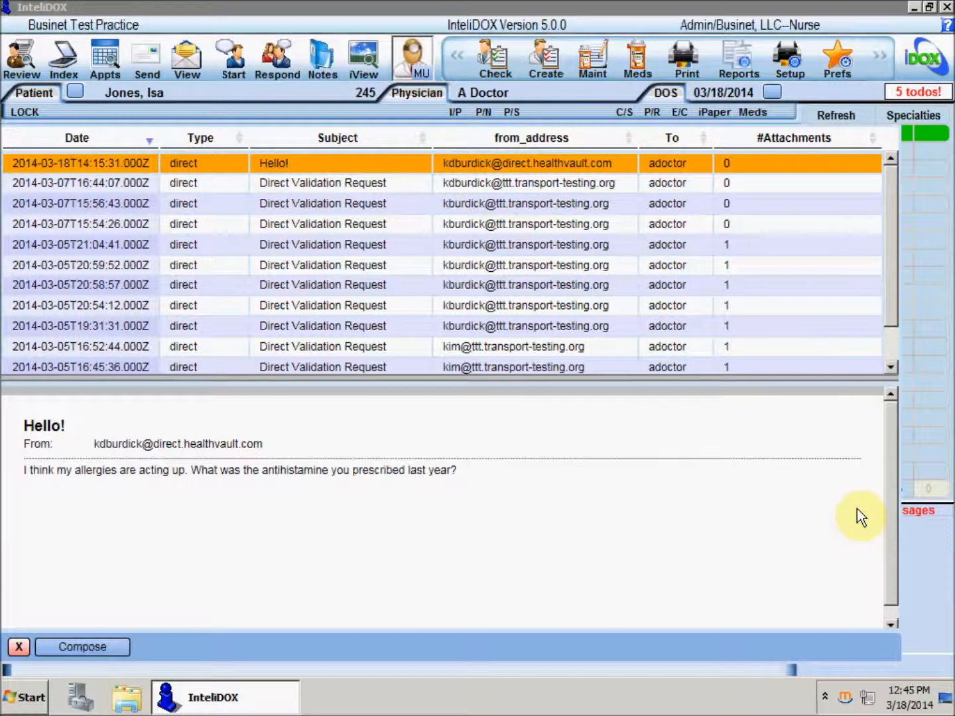
{"action": "left_click_drag", "start_coordinate": [892, 265], "coordinate": [893, 328]}
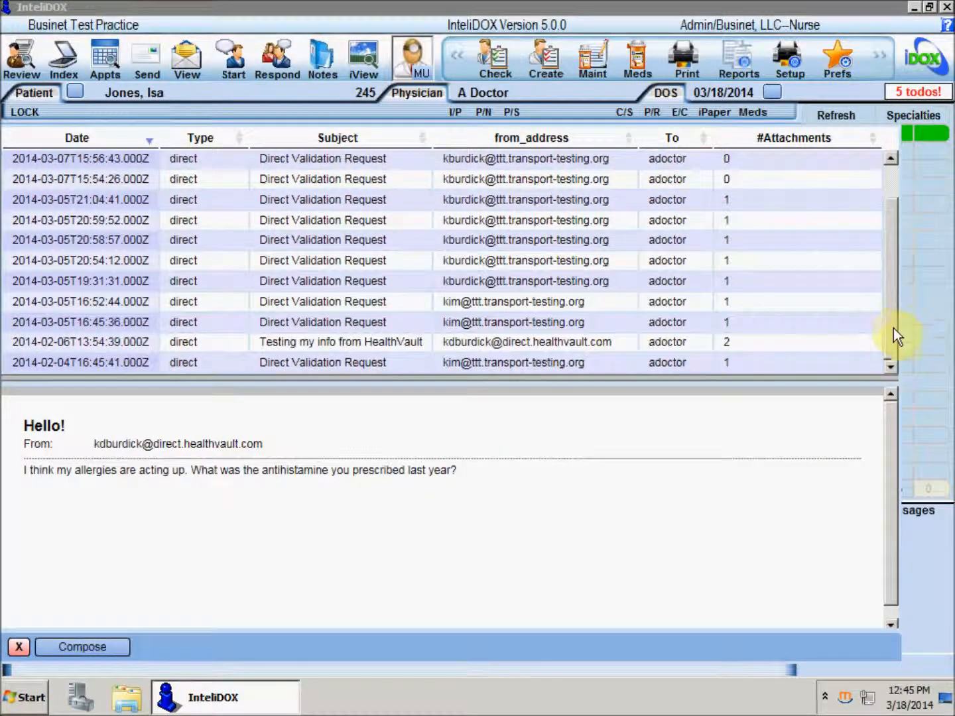
{"action": "left_click", "coordinate": [300, 325]}
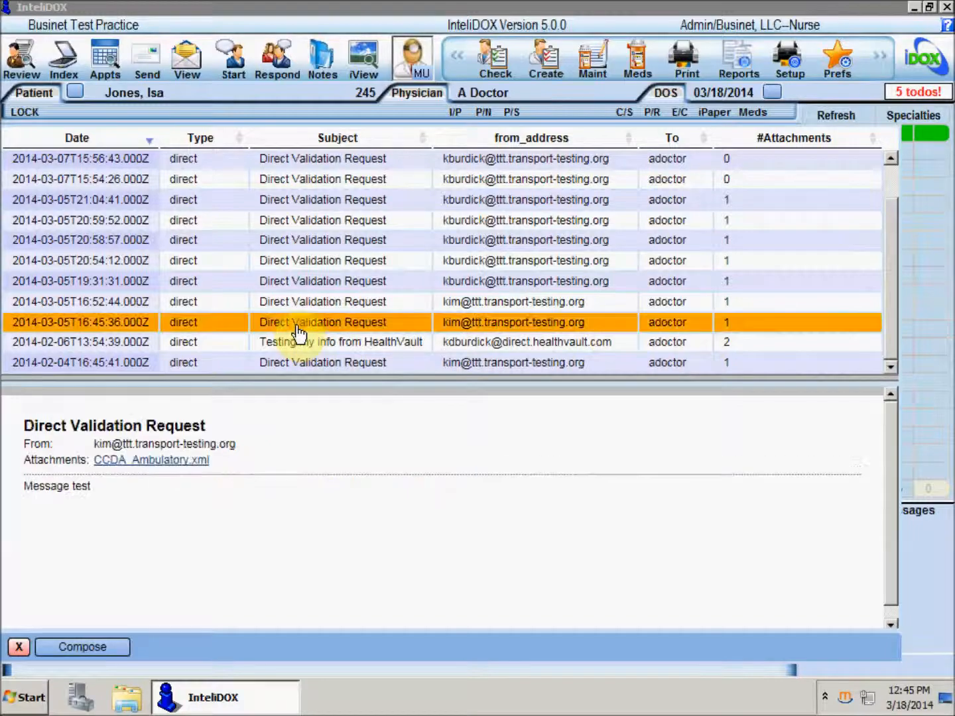
{"action": "left_click", "coordinate": [146, 462]}
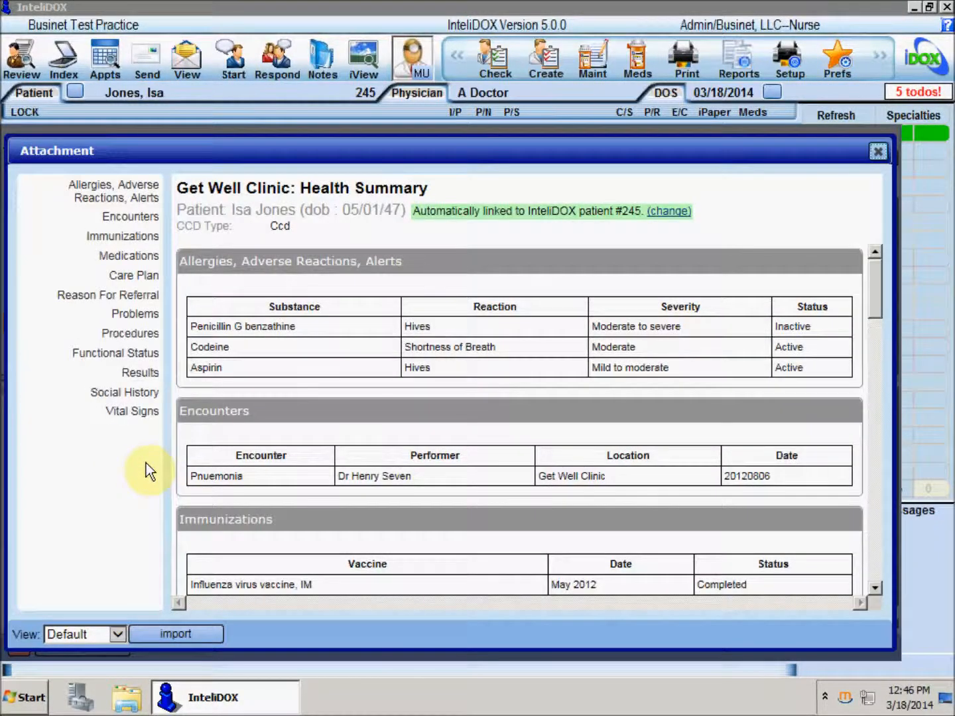
{"action": "left_click", "coordinate": [876, 152]}
{"action": "left_click", "coordinate": [18, 647]}
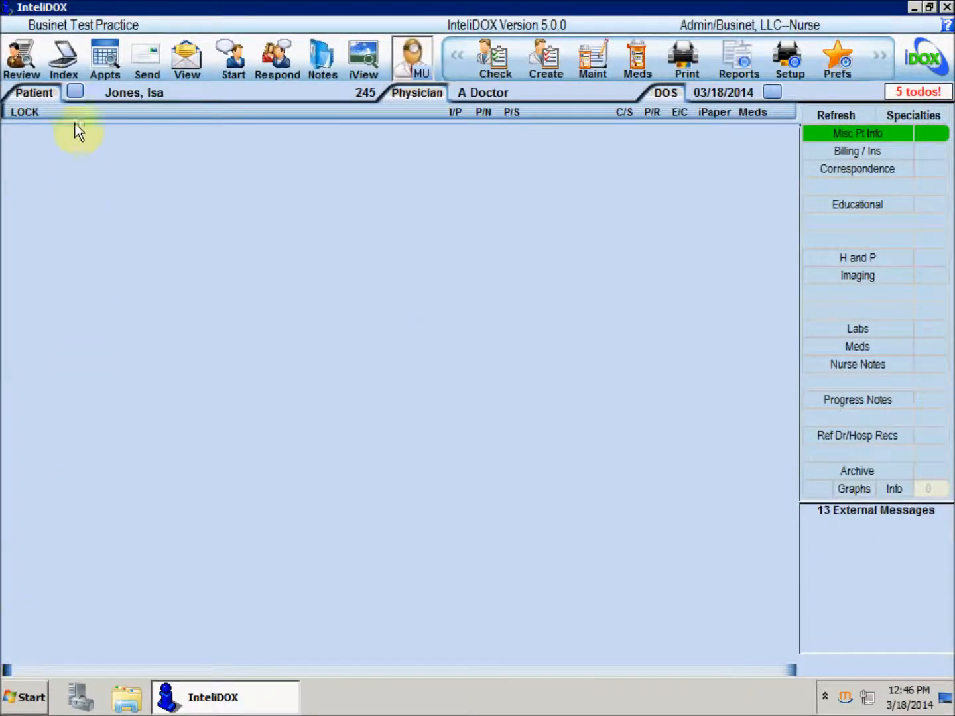
Open the clinical information reconciliation file (314.b.4) from the CCRs/CCDs corral for indexing.
{"action": "left_click", "coordinate": [64, 58]}
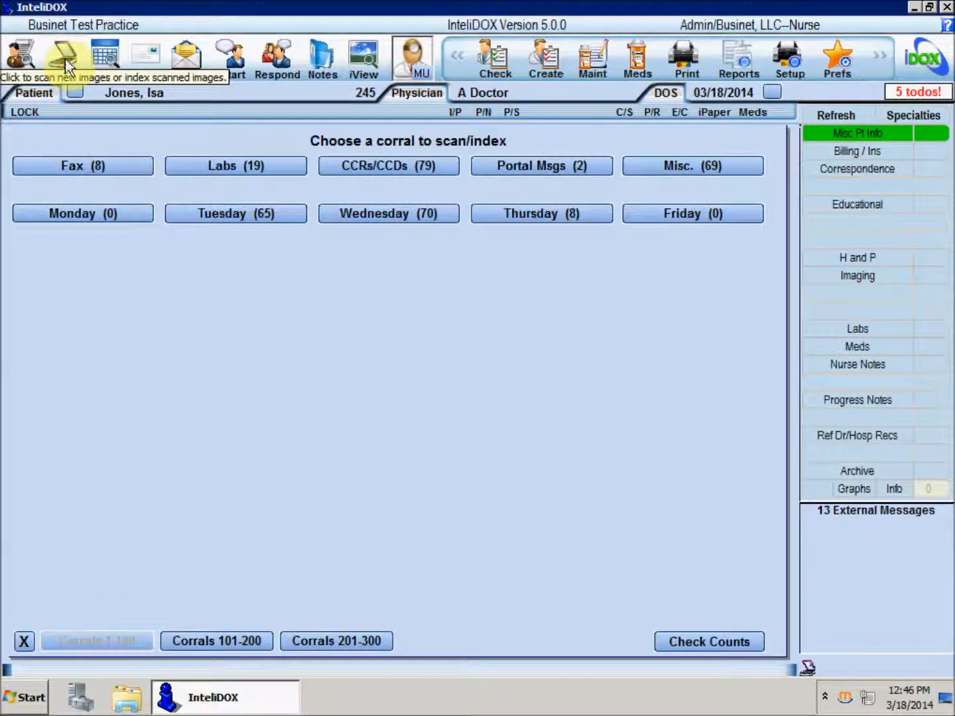
{"action": "left_click", "coordinate": [342, 171]}
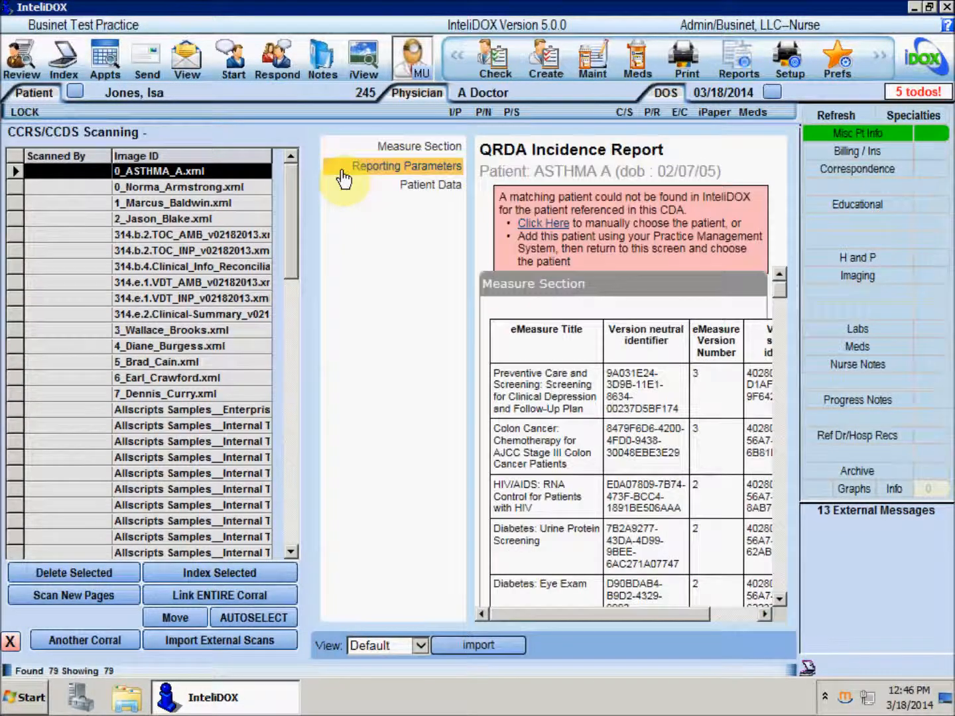
{"action": "left_click", "coordinate": [192, 265]}
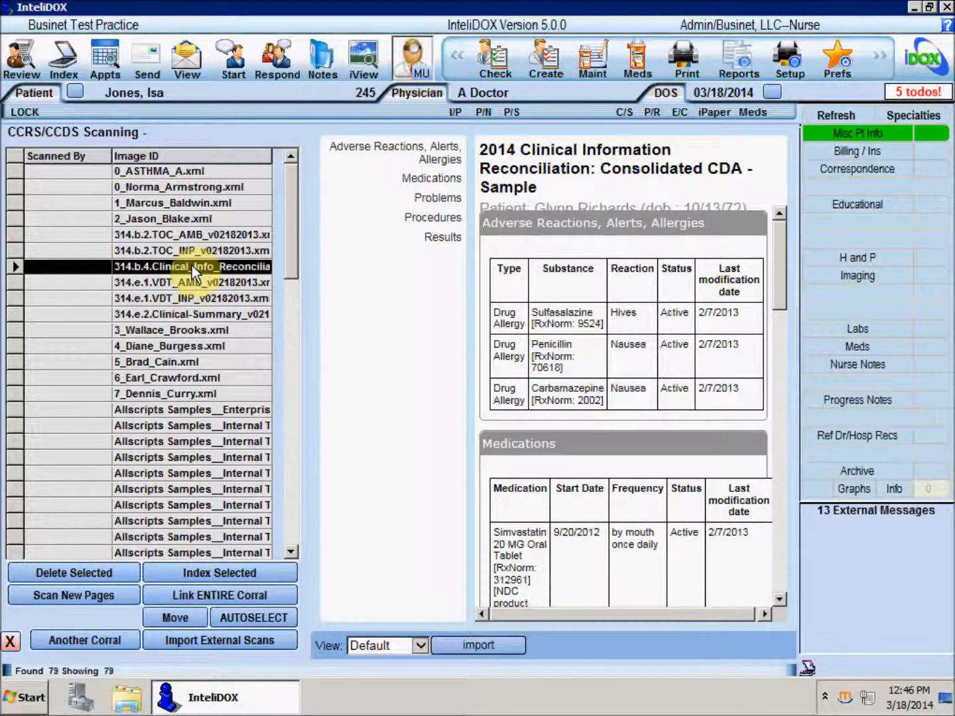
{"action": "left_click", "coordinate": [162, 569]}
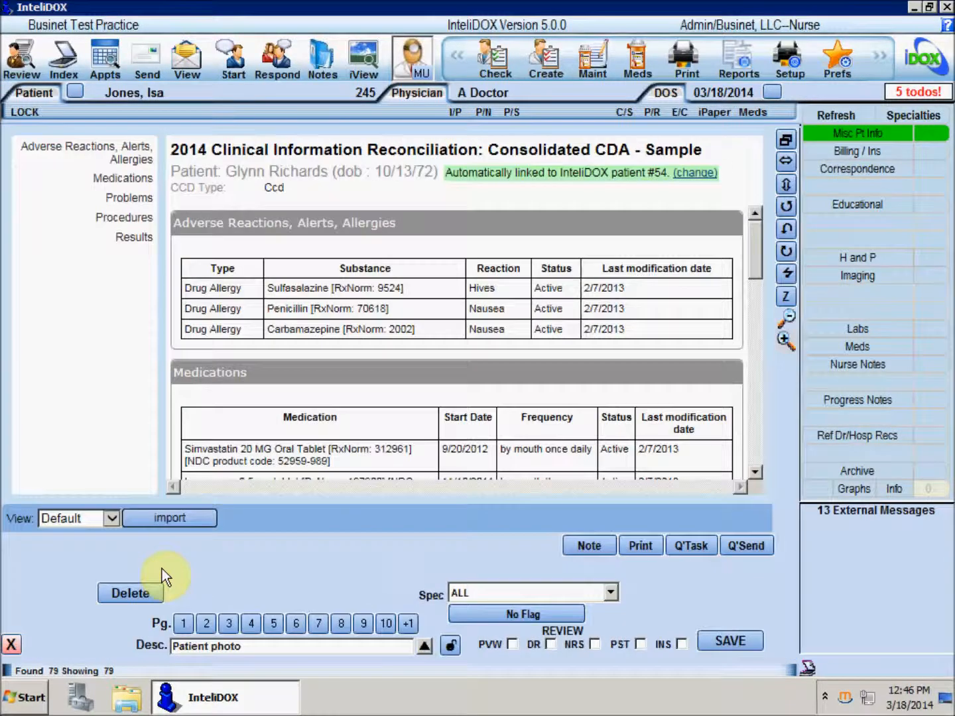
Review the Medications, Problems, Procedures and Results sections of the reconciliation document.
{"action": "mouse_move", "coordinate": [756, 244]}
{"action": "left_mouse_down"}
{"action": "mouse_move", "coordinate": [751, 376]}
{"action": "mouse_move", "coordinate": [751, 225]}
{"action": "left_mouse_up"}
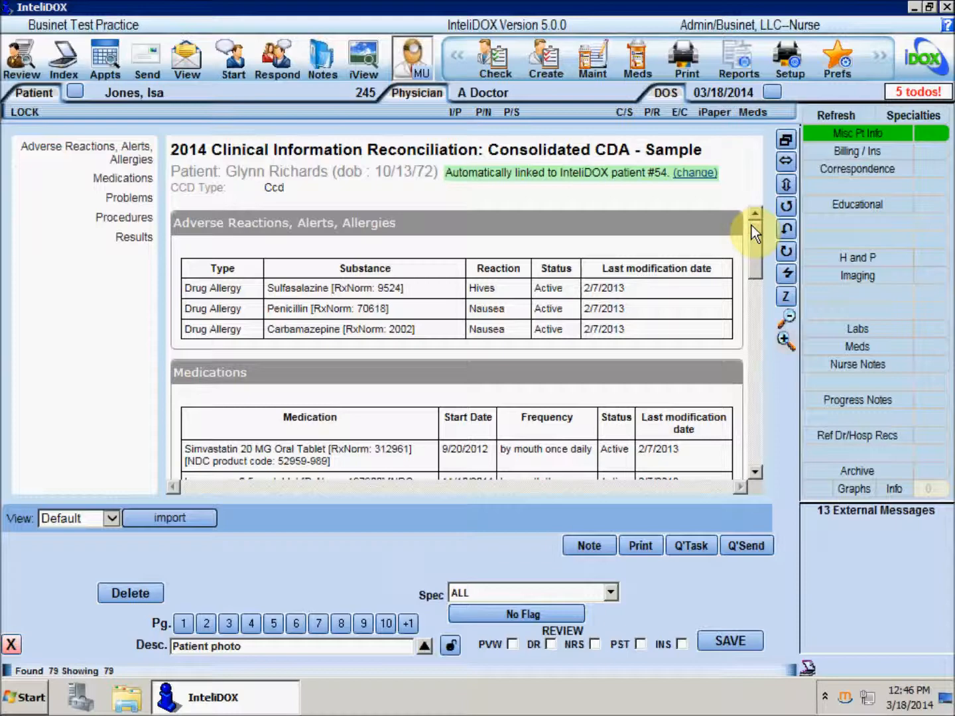
{"action": "left_click", "coordinate": [141, 179]}
{"action": "left_click", "coordinate": [136, 197]}
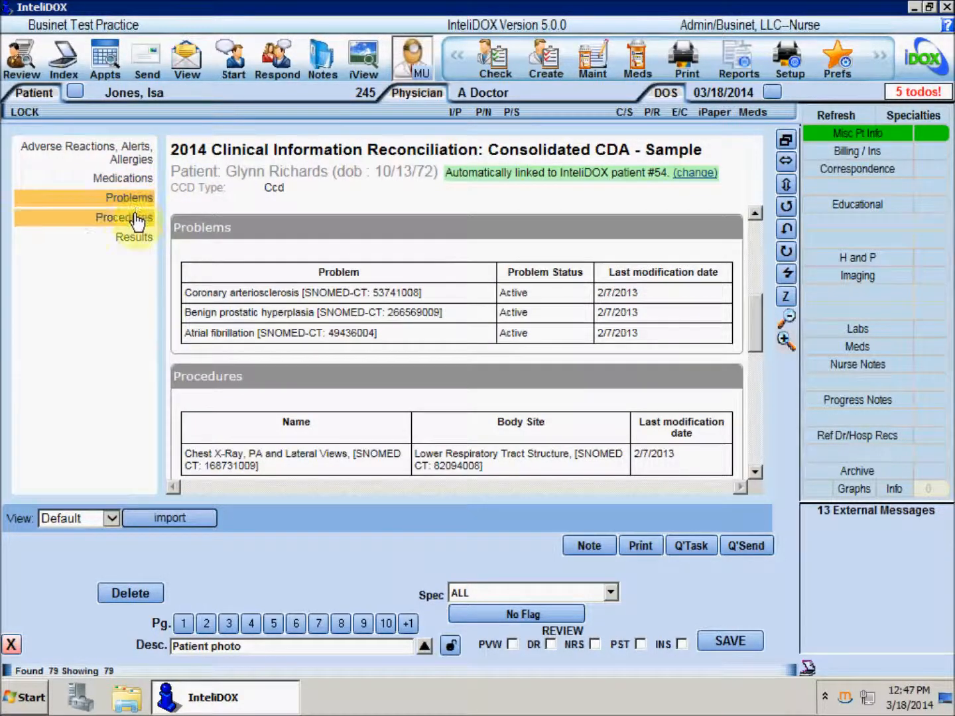
{"action": "left_click", "coordinate": [138, 219]}
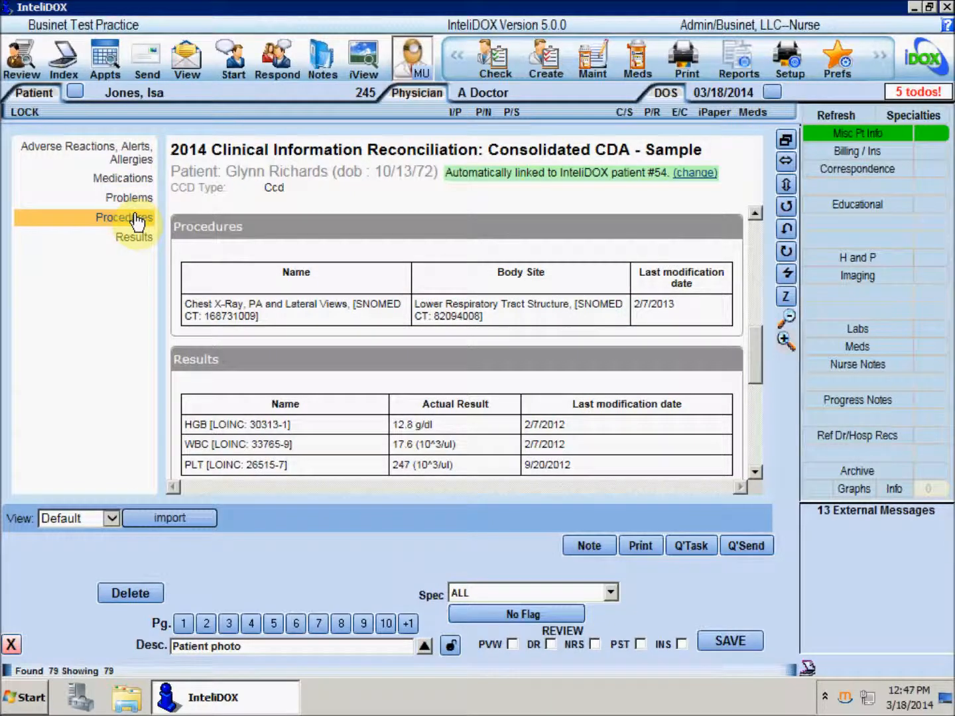
{"action": "left_click", "coordinate": [133, 199]}
{"action": "left_click", "coordinate": [132, 239]}
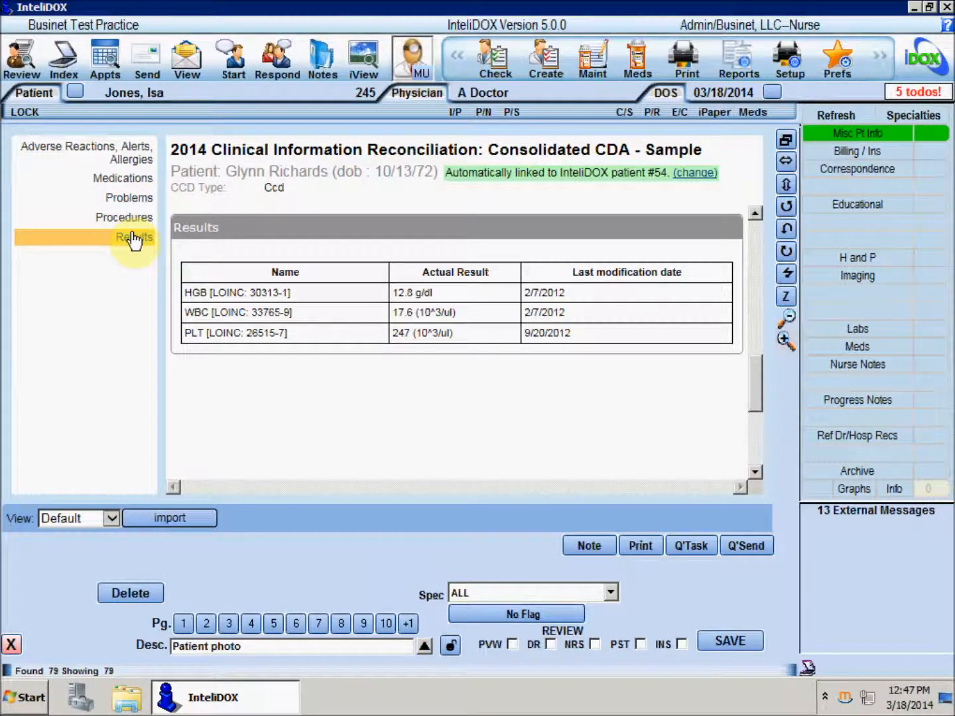
View the Hospital Discharge Instructions in the CCDA_Inpatient.xml attachment of the 2014-03-05T16:52:44 external message, then return to the indexed document.
{"action": "left_click", "coordinate": [852, 511]}
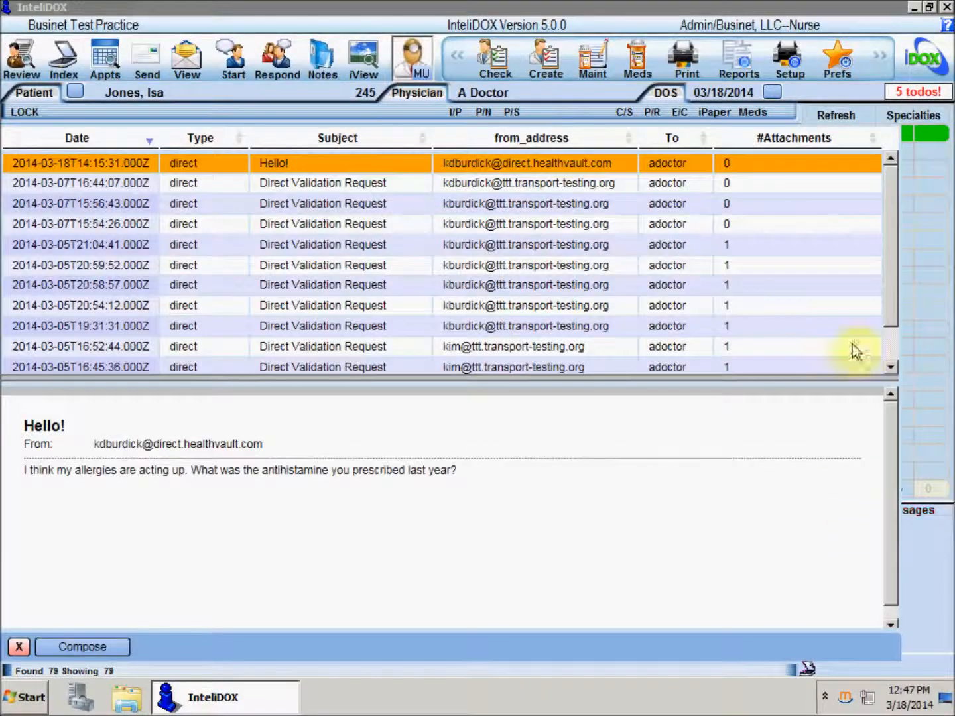
{"action": "left_click_drag", "start_coordinate": [890, 254], "coordinate": [888, 305]}
{"action": "left_click", "coordinate": [276, 308]}
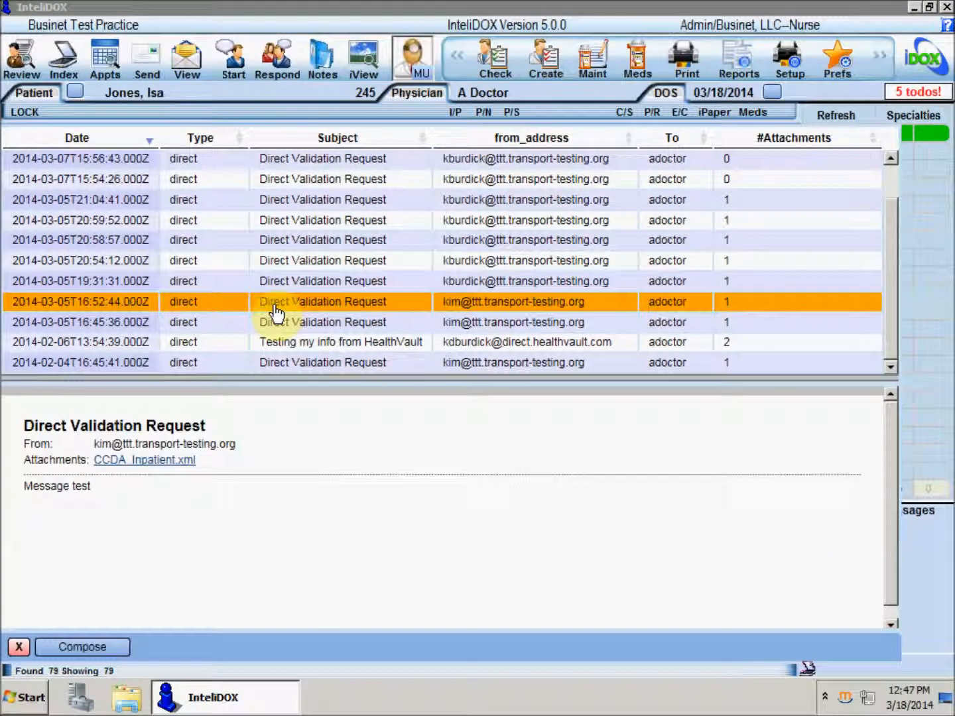
{"action": "left_click", "coordinate": [166, 461]}
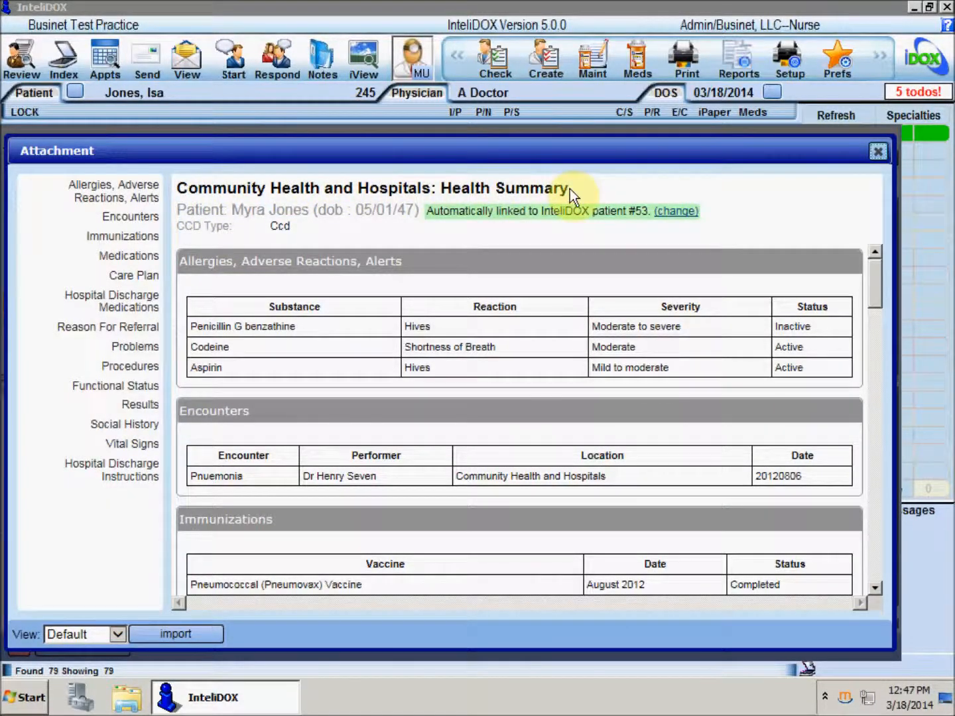
{"action": "left_click", "coordinate": [135, 480]}
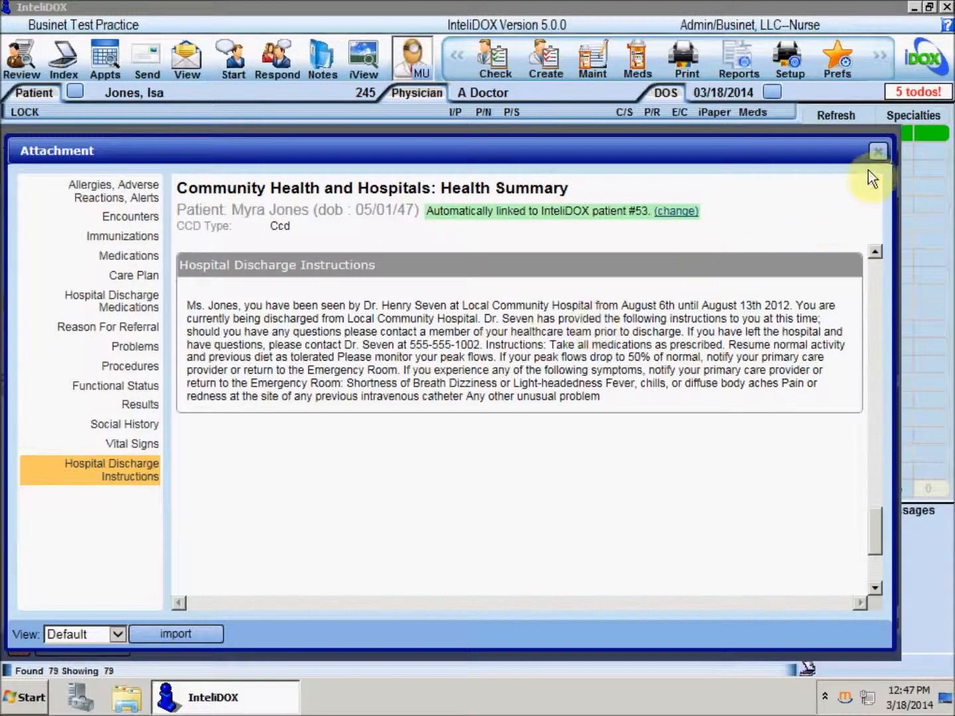
{"action": "left_click", "coordinate": [877, 152]}
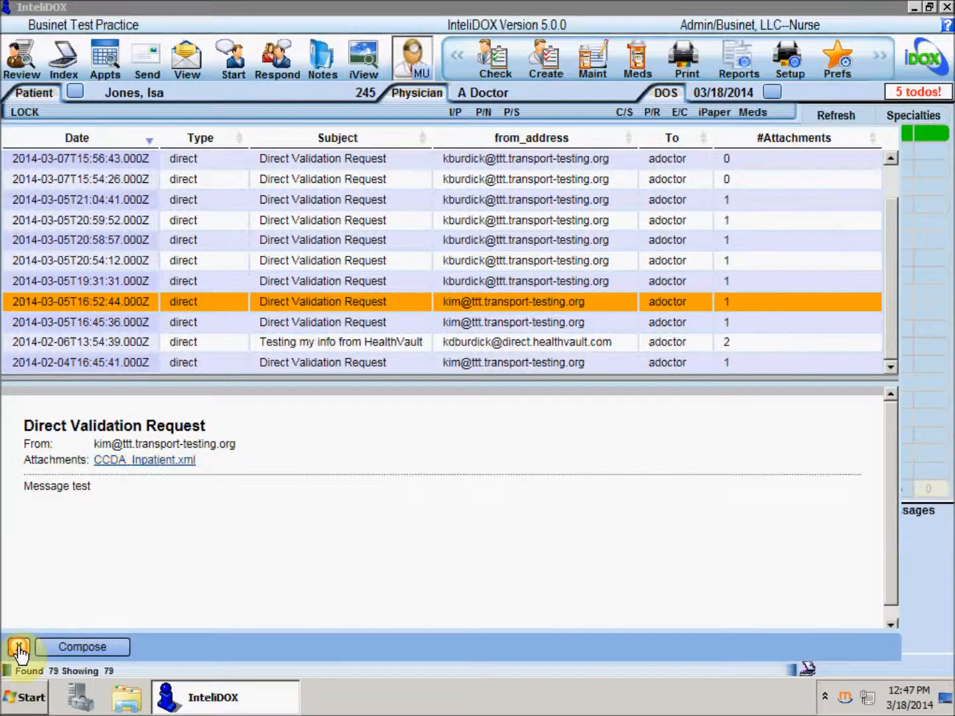
{"action": "left_click", "coordinate": [19, 647]}
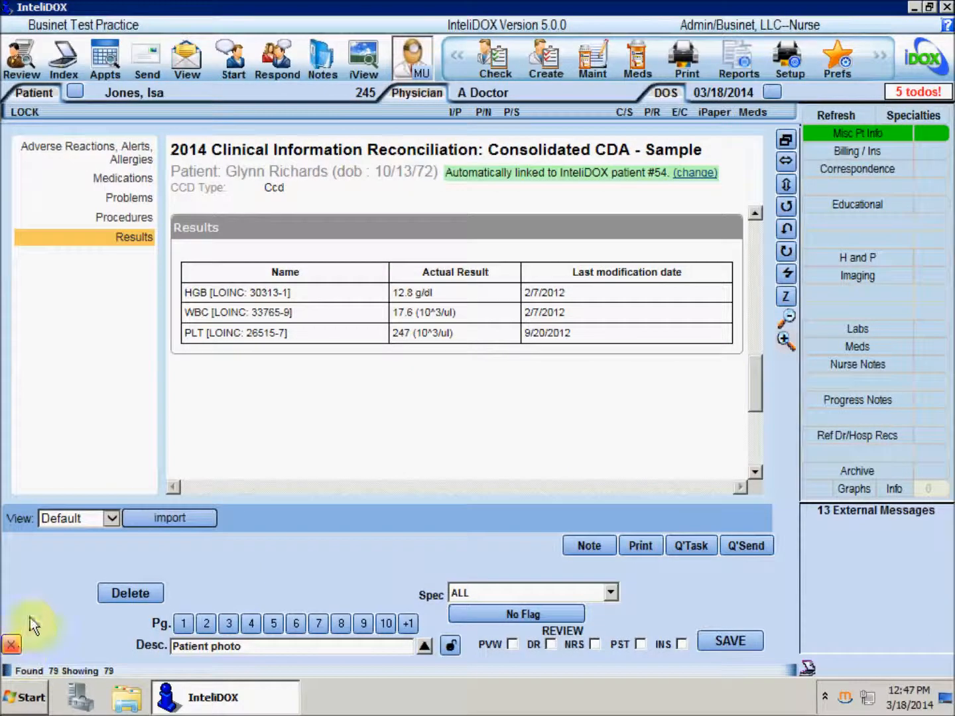
Review the document's Adverse Reactions, Alerts, Allergies section, followed by its Medications and Problems.
{"action": "left_click", "coordinate": [120, 153]}
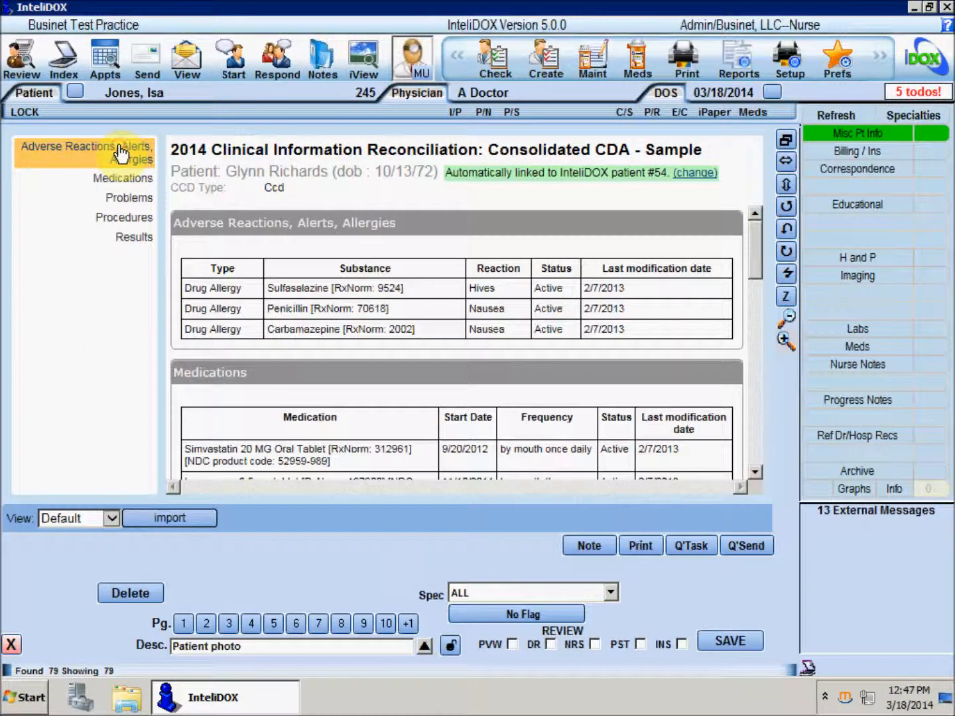
{"action": "left_click", "coordinate": [122, 179]}
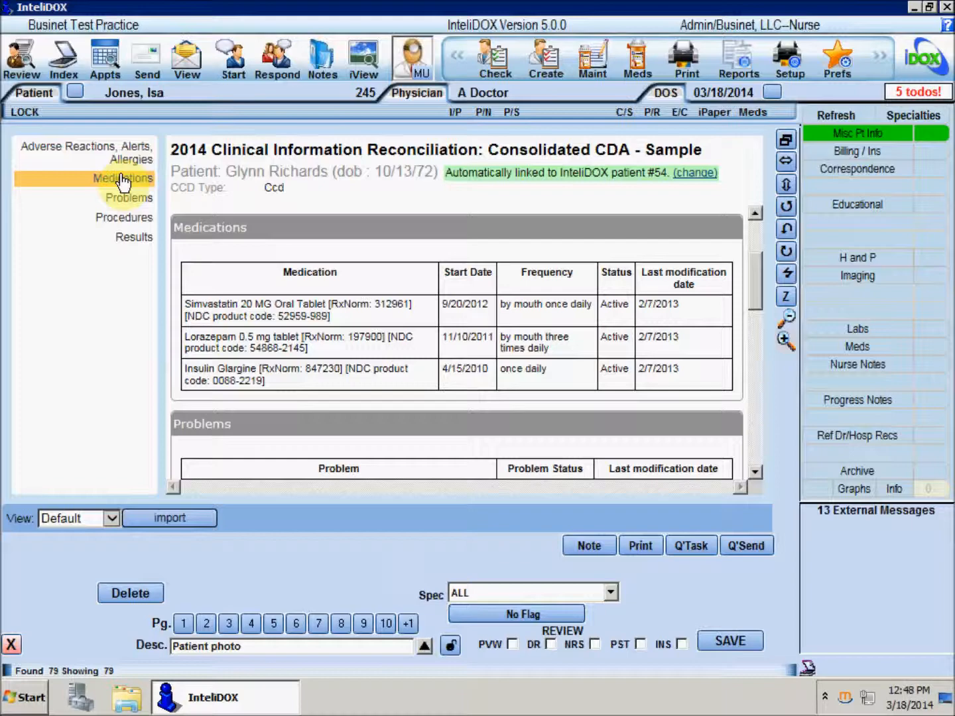
{"action": "left_click", "coordinate": [125, 199]}
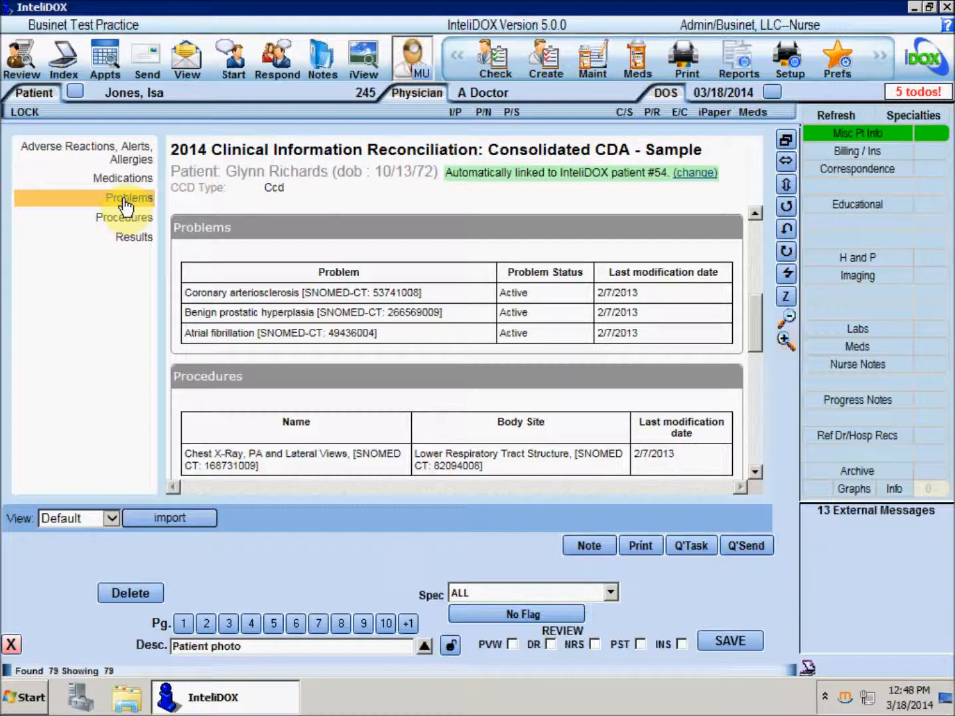
Start the import of the CDA information and compare its items with the existing chart entries, including the penicillin allergy.
{"action": "left_click", "coordinate": [143, 518]}
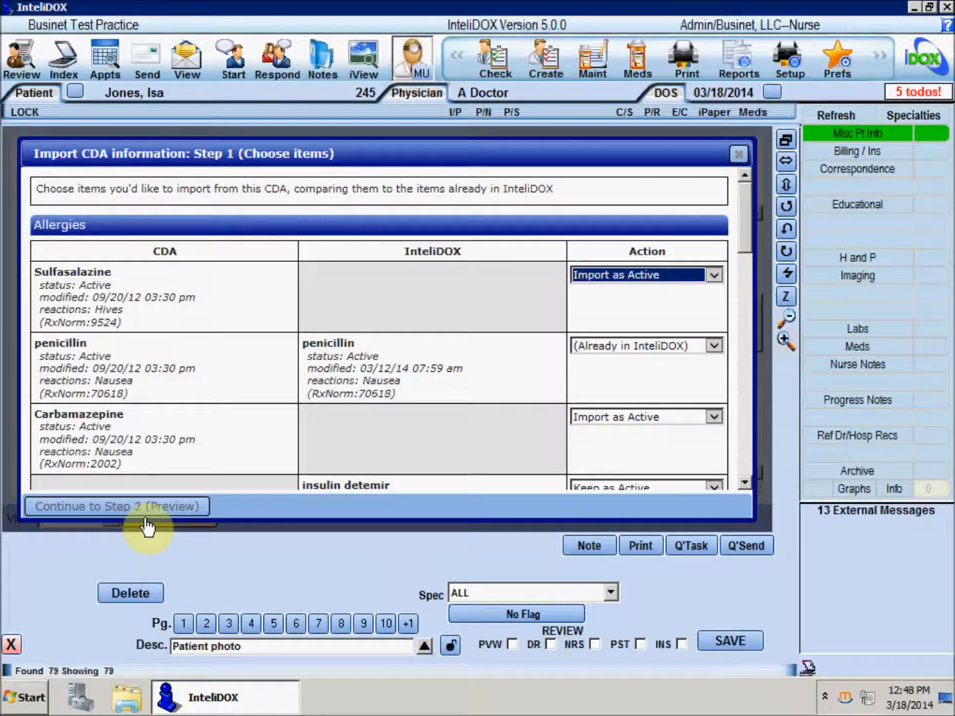
{"action": "left_click", "coordinate": [747, 192]}
{"action": "left_click_drag", "start_coordinate": [747, 192], "coordinate": [733, 397]}
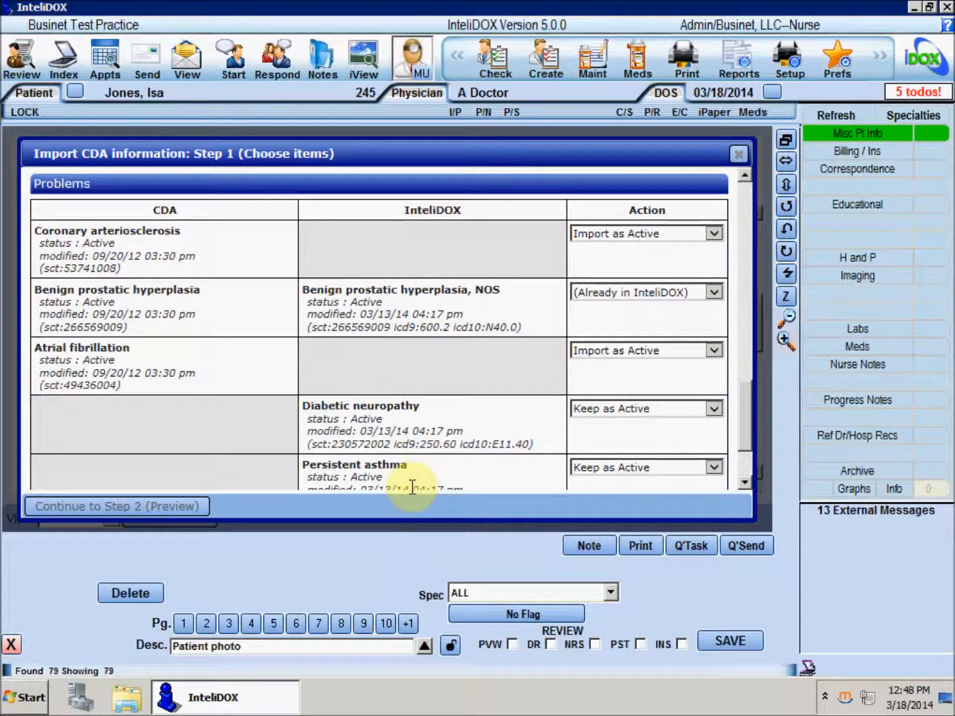
{"action": "left_click_drag", "start_coordinate": [745, 411], "coordinate": [745, 188]}
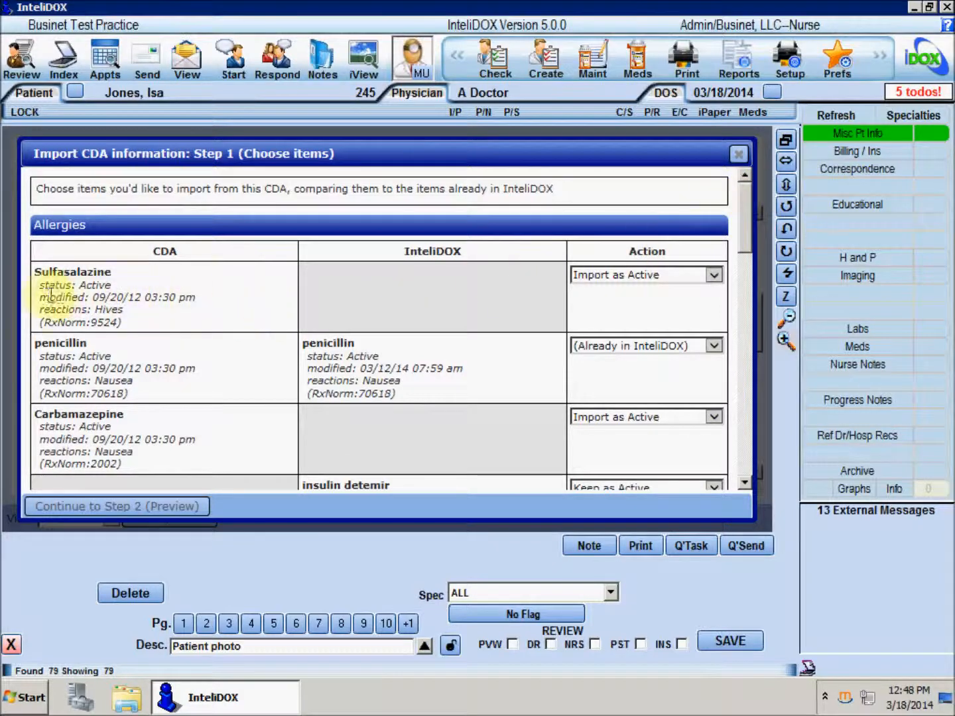
{"action": "double_click", "coordinate": [94, 285]}
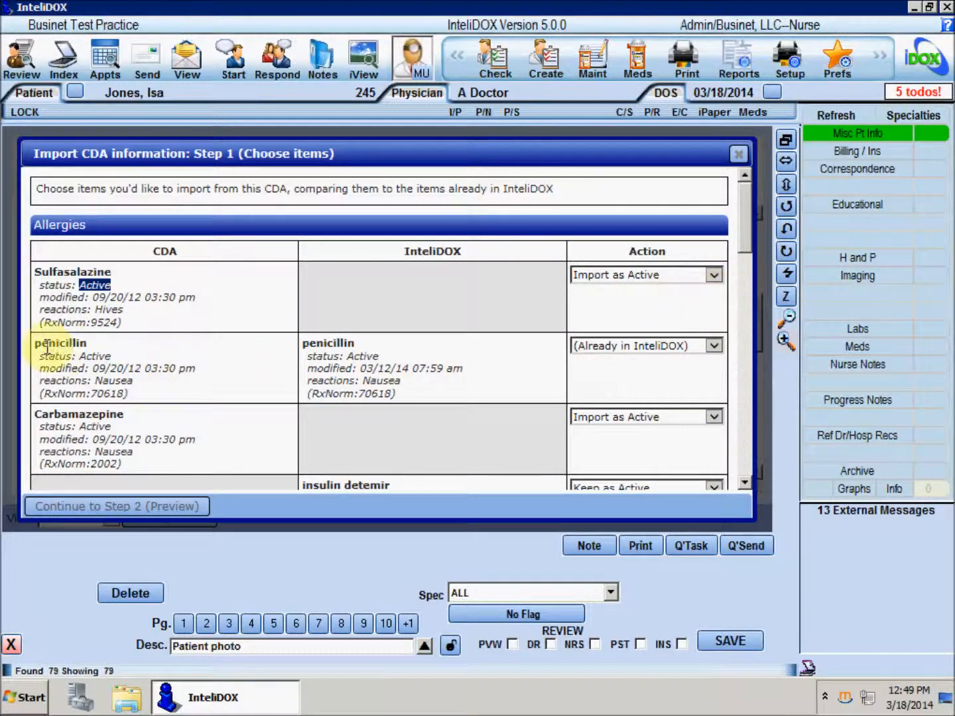
{"action": "left_click_drag", "start_coordinate": [36, 342], "coordinate": [134, 346]}
{"action": "left_click_drag", "start_coordinate": [302, 343], "coordinate": [383, 351]}
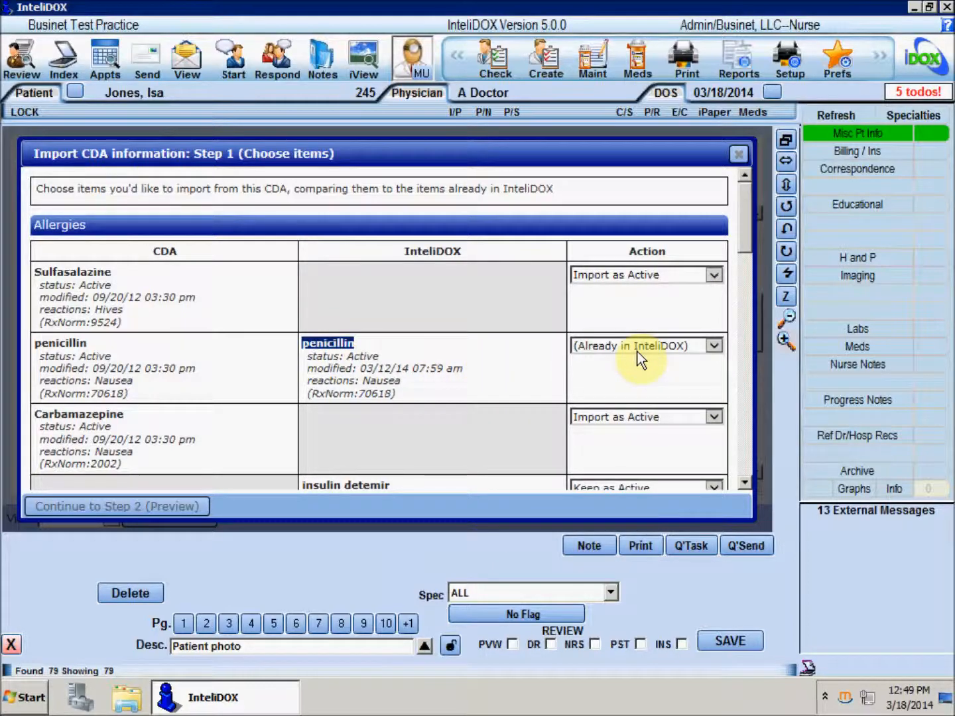
Set the import action of the Carbamazepine allergy to Do not Import.
{"action": "left_click_drag", "start_coordinate": [746, 250], "coordinate": [743, 284]}
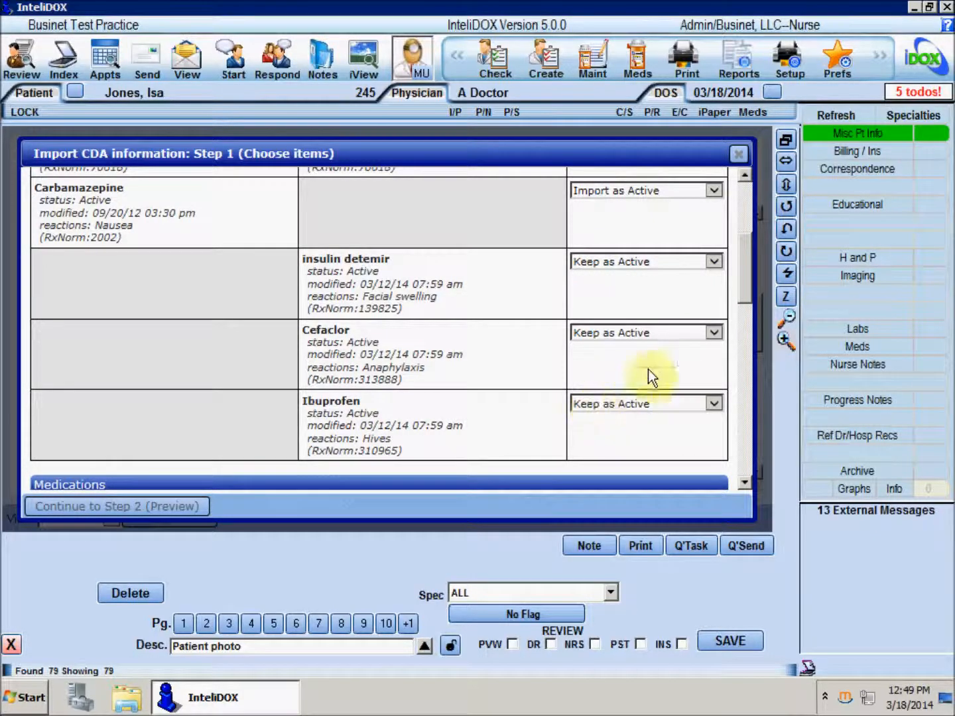
{"action": "left_click_drag", "start_coordinate": [744, 283], "coordinate": [743, 262]}
{"action": "double_click", "coordinate": [95, 291]}
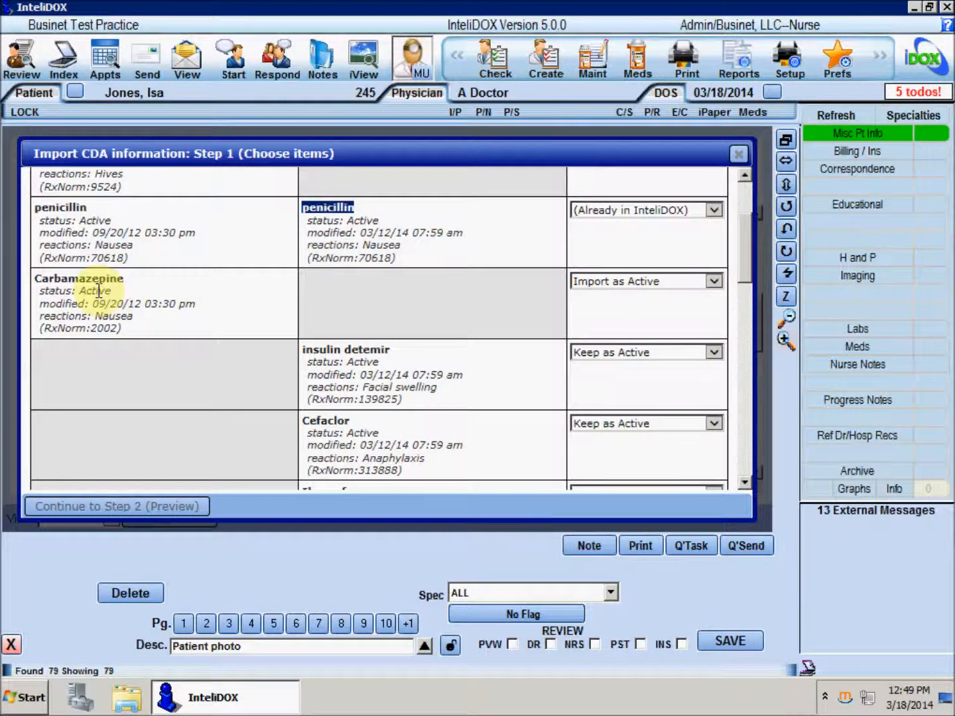
{"action": "left_click", "coordinate": [714, 281]}
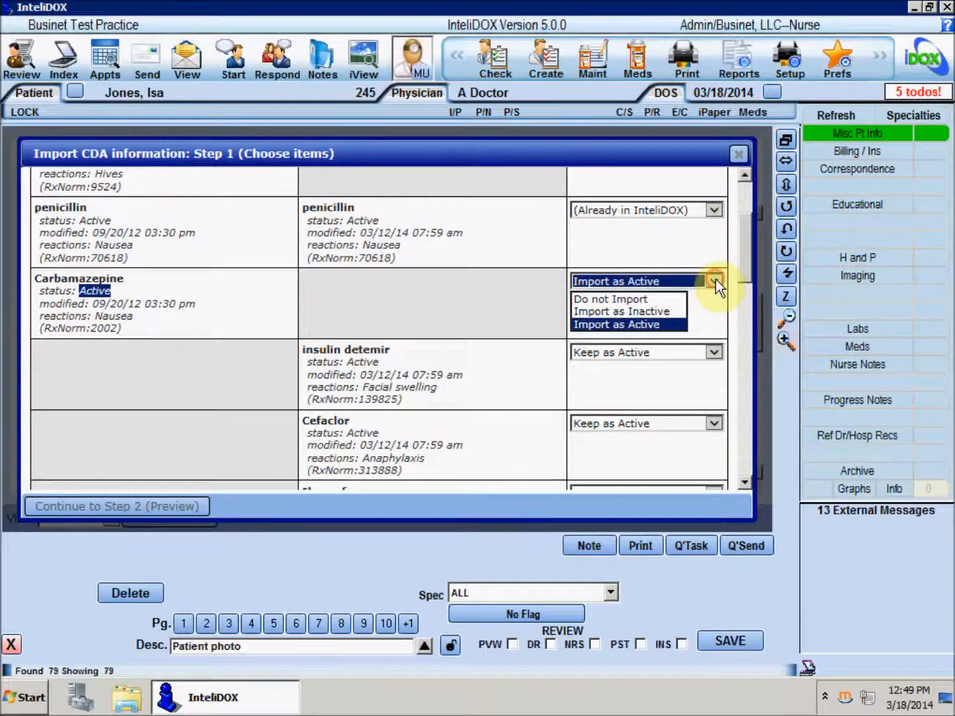
{"action": "left_click", "coordinate": [651, 302]}
Choose Import as ActiveX for the Simvastatin 20 MG medication and check the actions for the remaining medications and the problems.
{"action": "left_click_drag", "start_coordinate": [744, 237], "coordinate": [736, 319]}
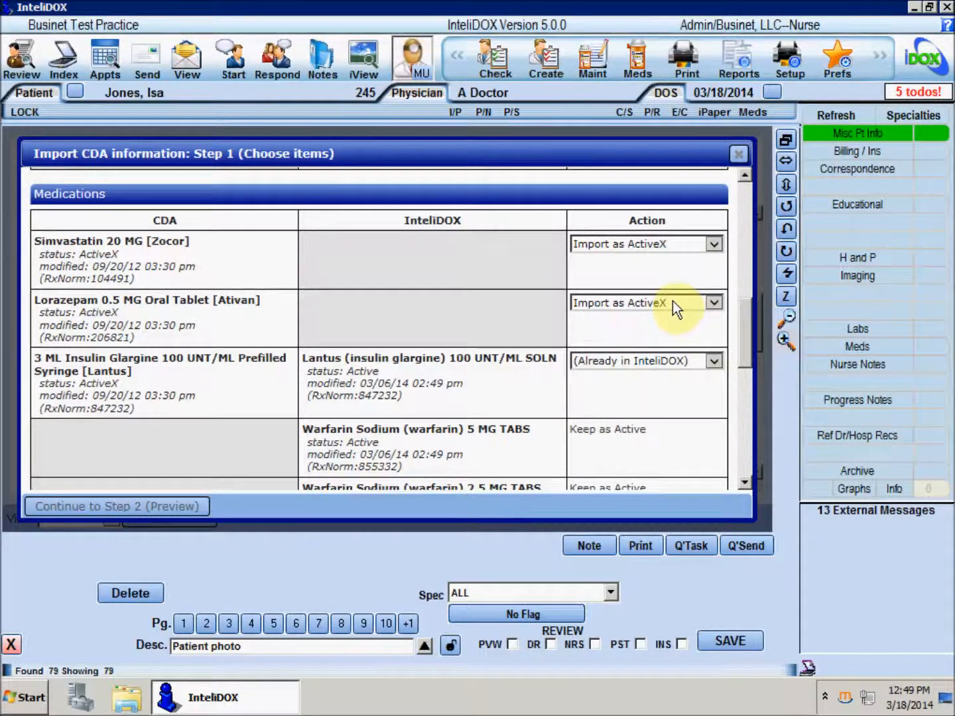
{"action": "left_click", "coordinate": [713, 242]}
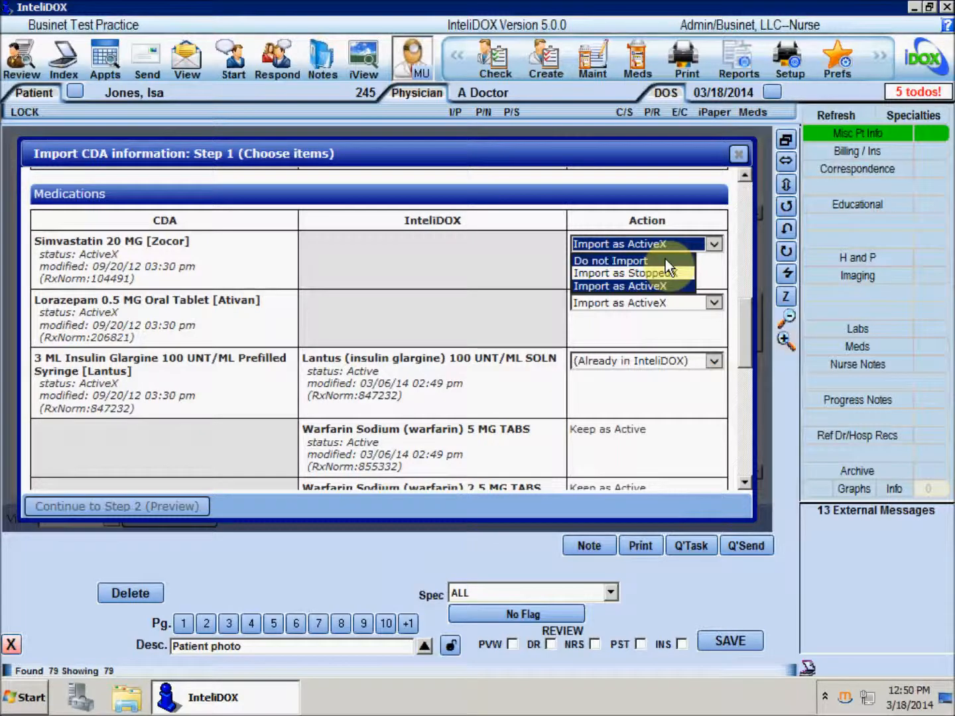
{"action": "left_click", "coordinate": [643, 288]}
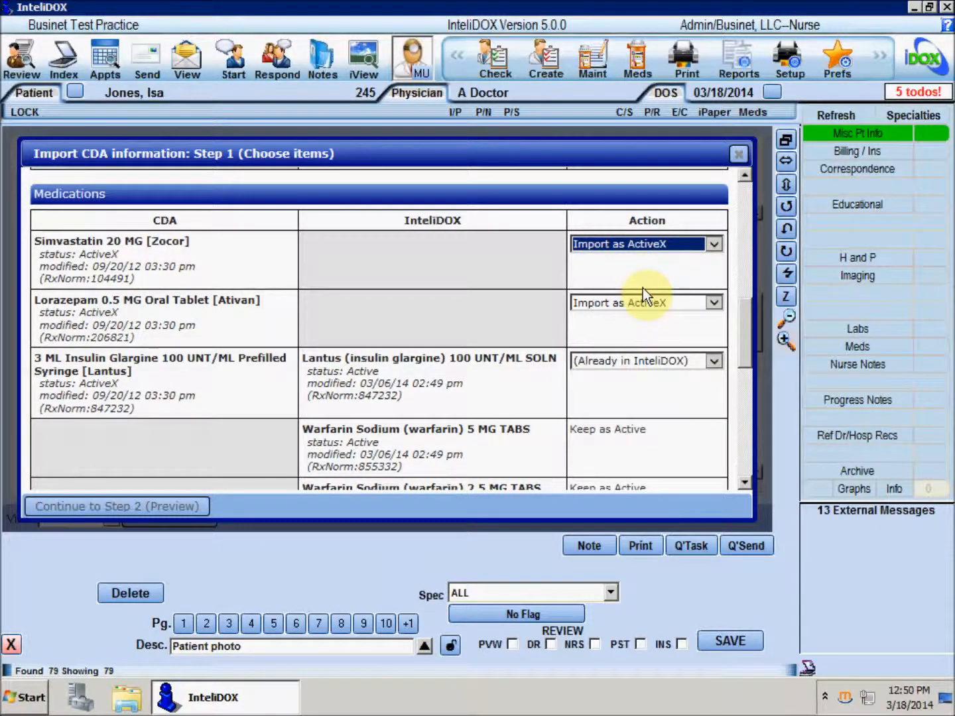
{"action": "left_click_drag", "start_coordinate": [745, 305], "coordinate": [746, 337]}
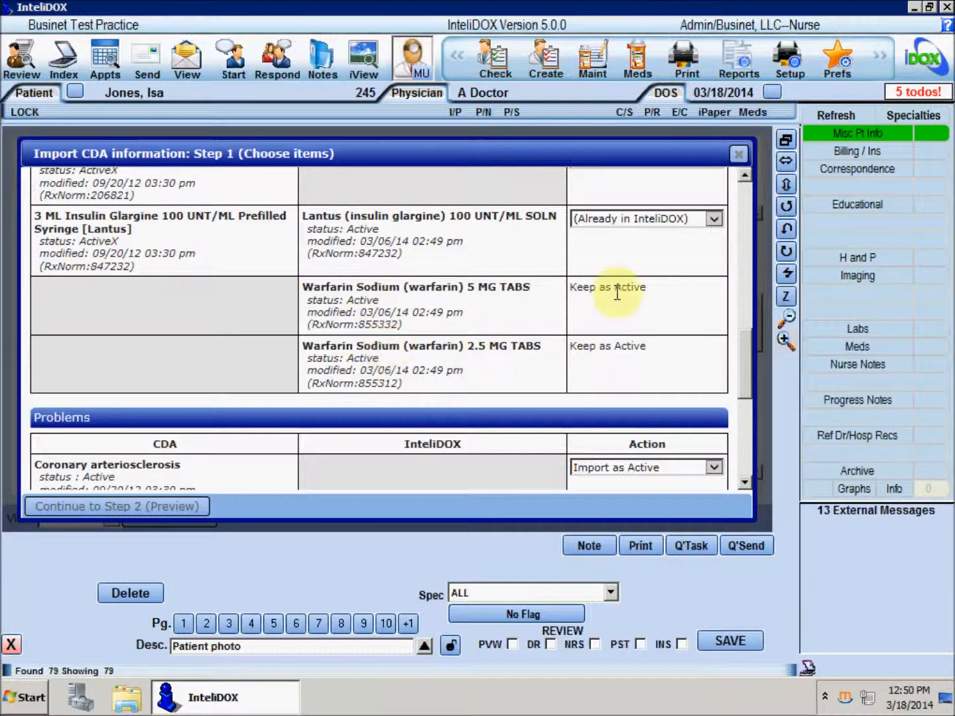
{"action": "left_click_drag", "start_coordinate": [748, 335], "coordinate": [745, 388]}
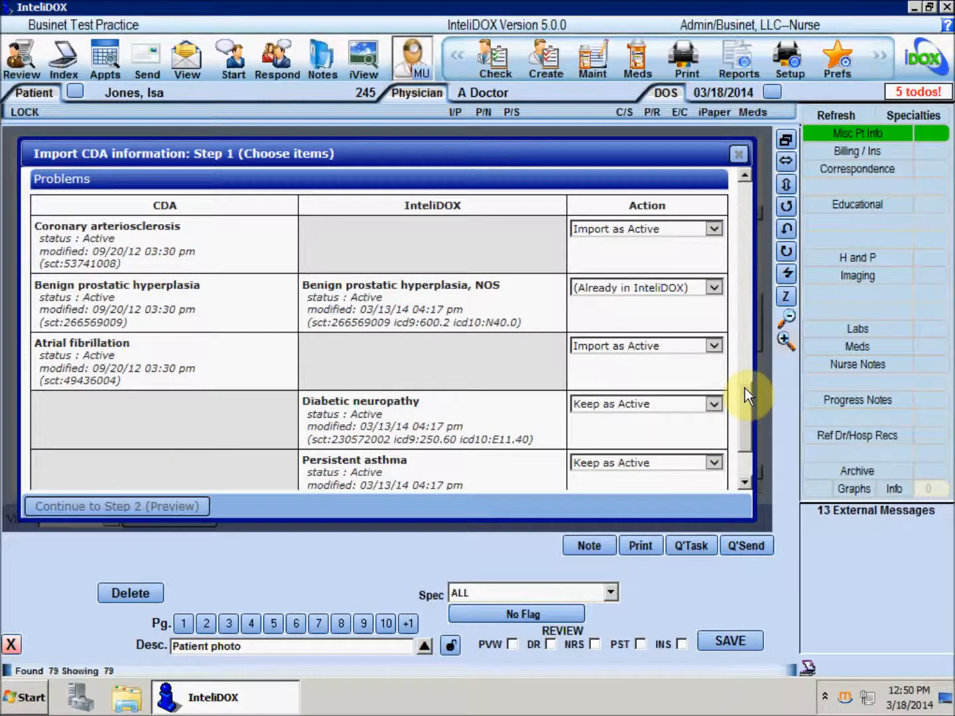
Try setting the Atrial fibrillation problem to Import as Resolved, and leave the document without applying the import.
{"action": "double_click", "coordinate": [99, 239]}
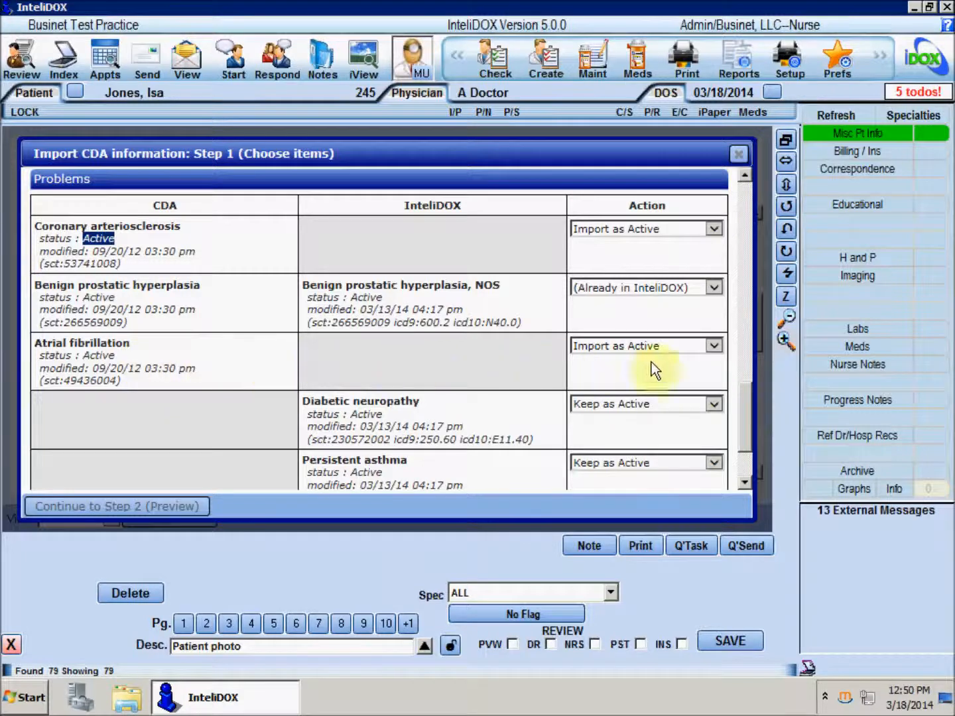
{"action": "left_click", "coordinate": [715, 344]}
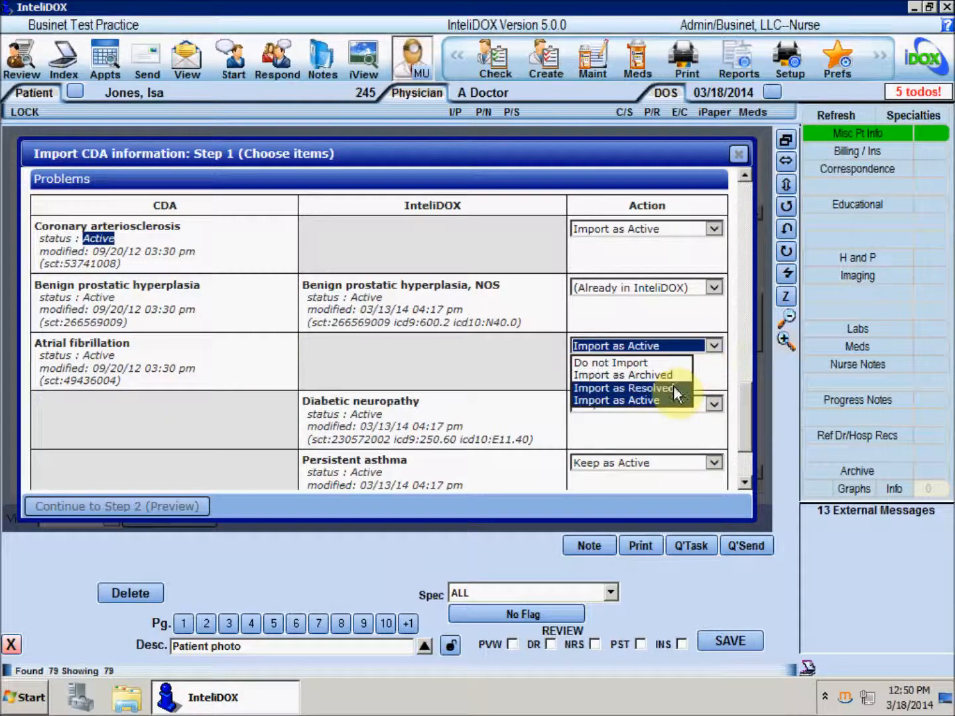
{"action": "left_click", "coordinate": [648, 388]}
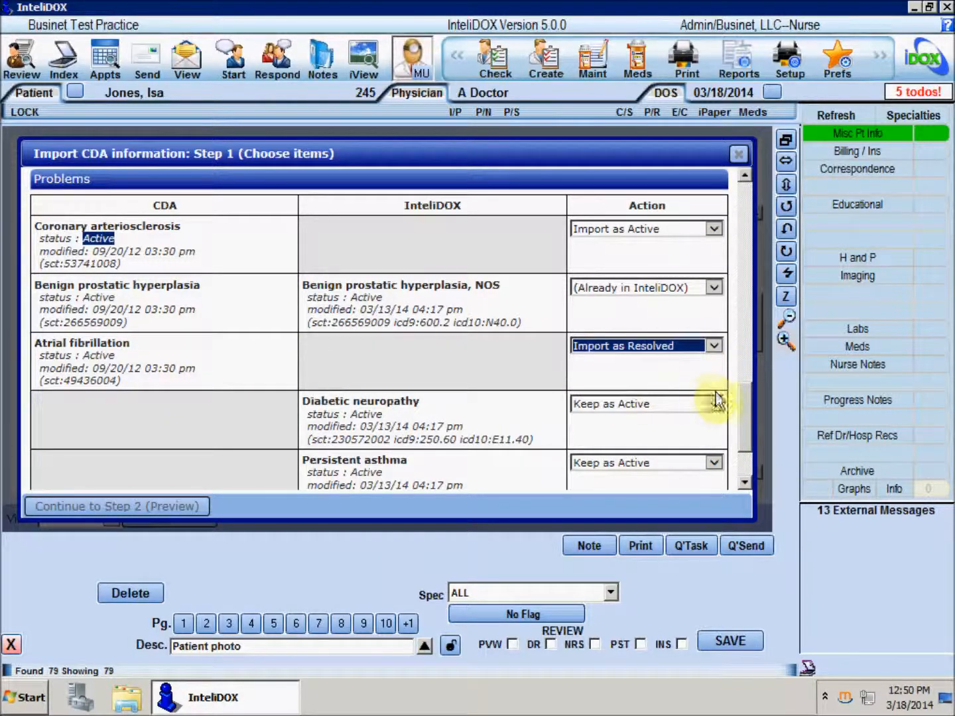
{"action": "left_click_drag", "start_coordinate": [744, 390], "coordinate": [742, 409]}
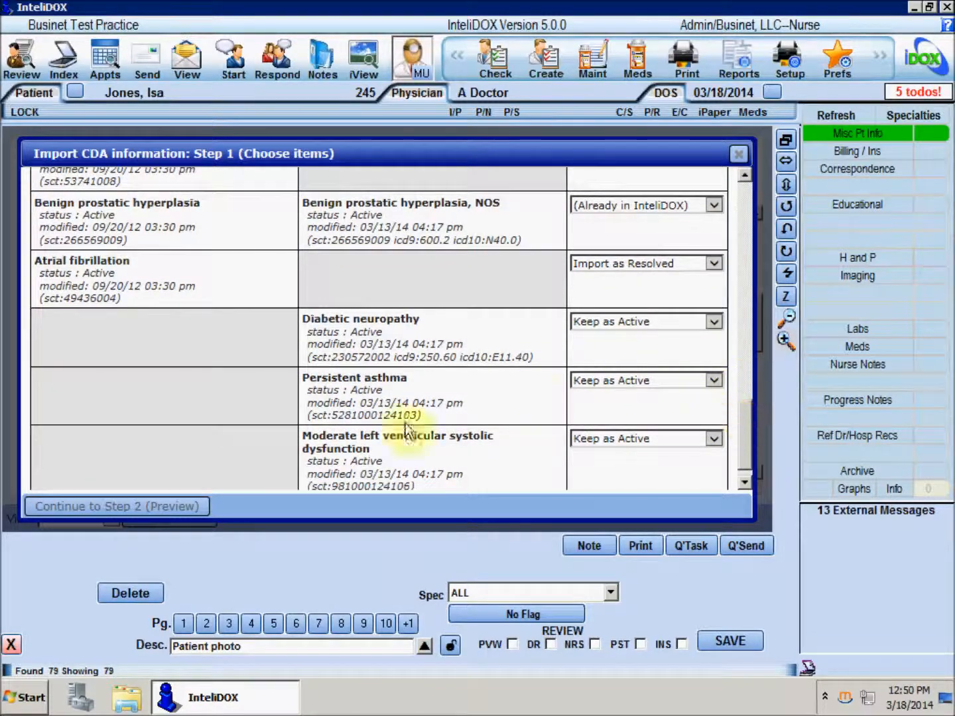
{"action": "left_click", "coordinate": [12, 643]}
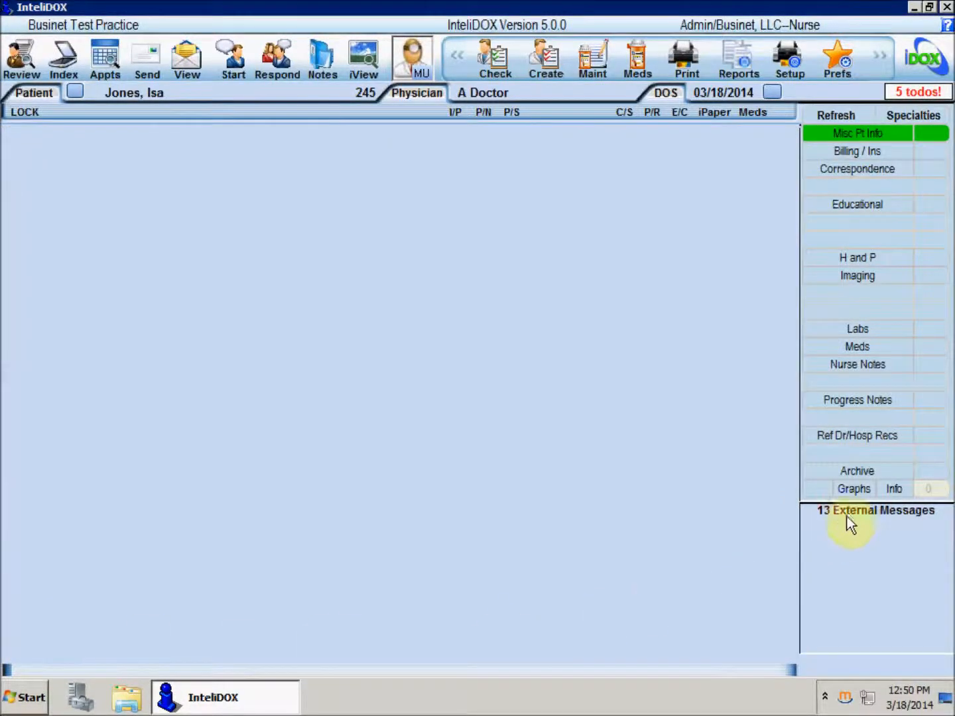
Open the CCDA_Ambulatory.xml attachment of the external message dated 2014-03-05T16:45:36 and start importing its CDA information.
{"action": "left_click", "coordinate": [850, 515]}
{"action": "scroll", "coordinate": [890, 324], "scroll_direction": "down", "scroll_amount": 1}
{"action": "left_click", "coordinate": [320, 321]}
{"action": "left_click", "coordinate": [140, 460]}
{"action": "left_click", "coordinate": [159, 632]}
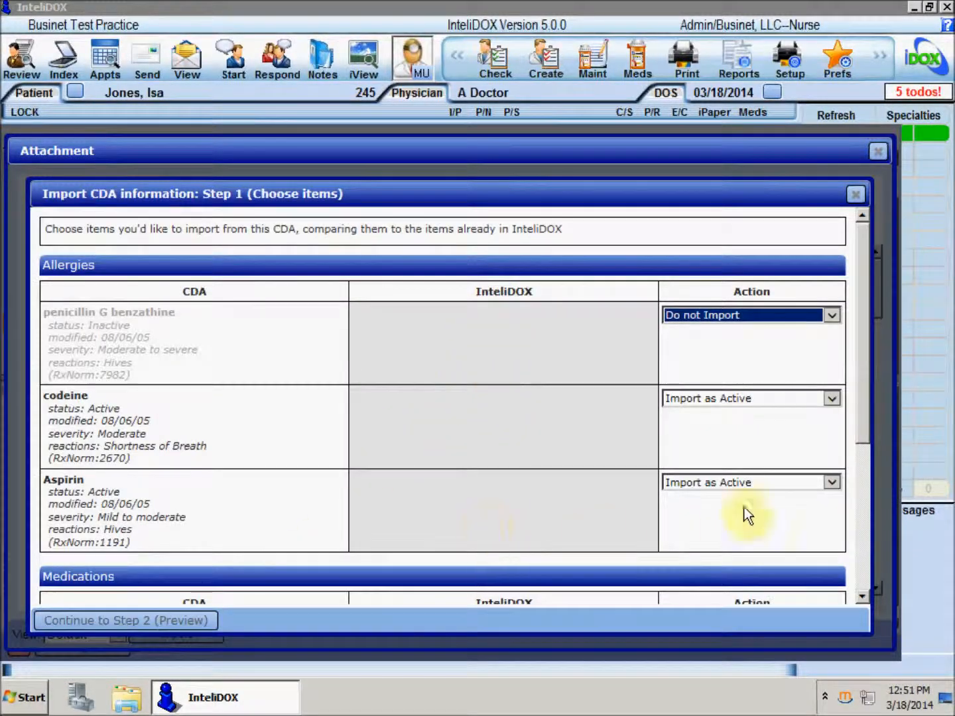
{"action": "left_click_drag", "start_coordinate": [862, 342], "coordinate": [859, 497]}
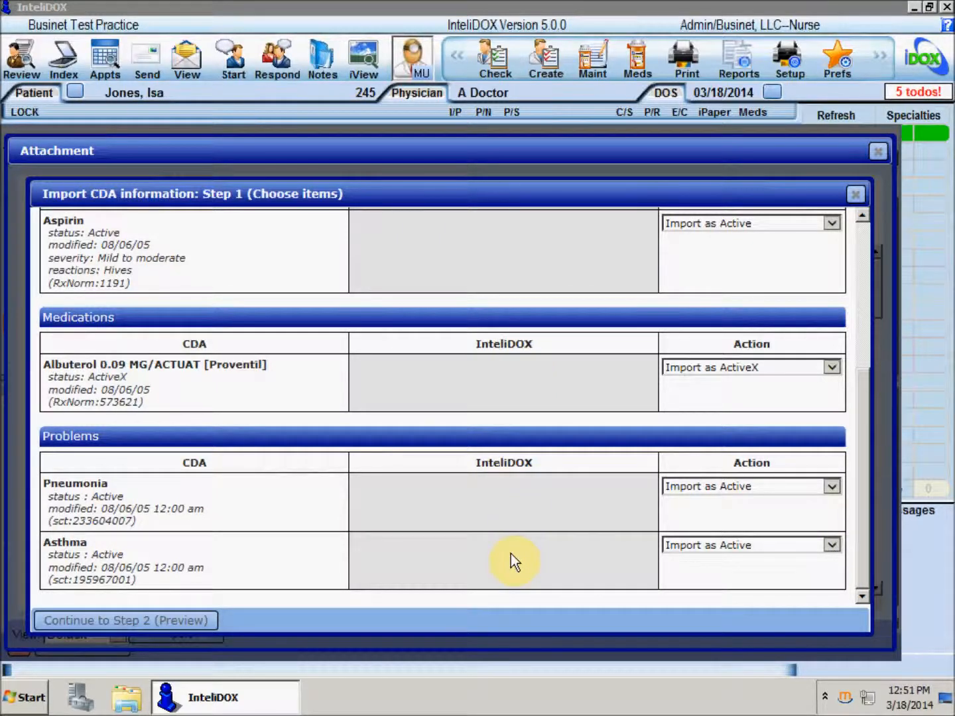
Check the existing allergies, medications and problems in the patient's chart and return to the import.
{"action": "left_click", "coordinate": [130, 92]}
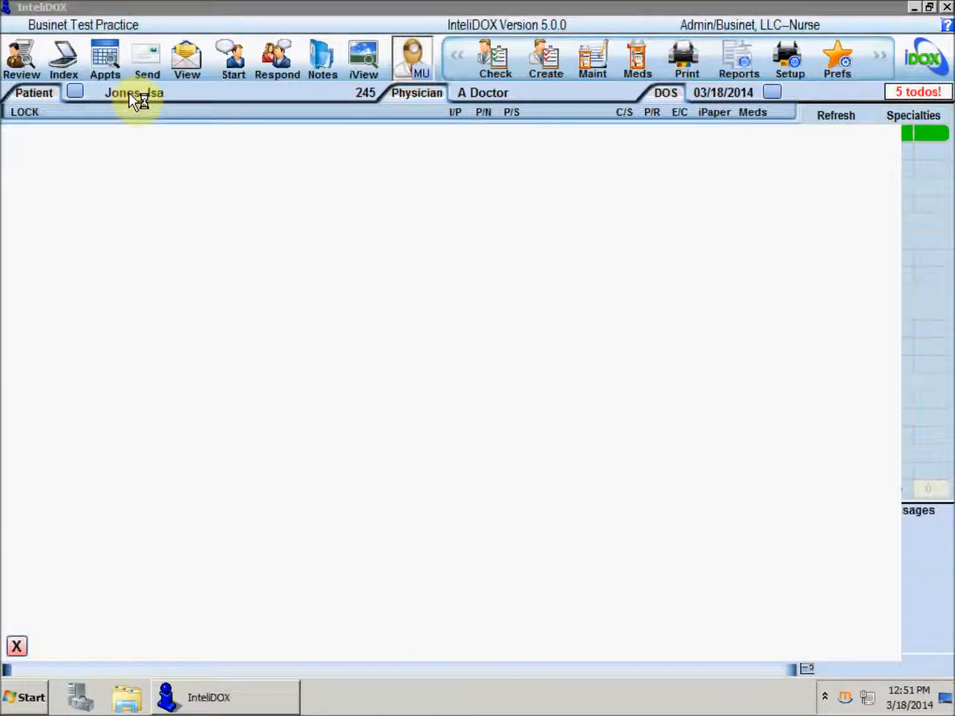
{"action": "left_click", "coordinate": [85, 190]}
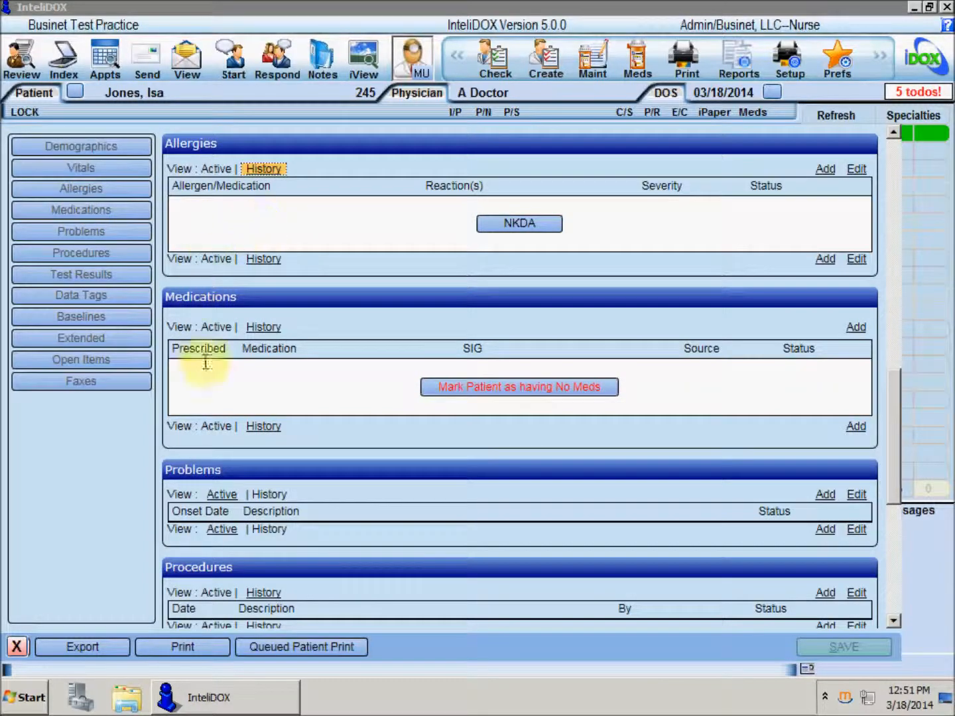
{"action": "left_click", "coordinate": [21, 647]}
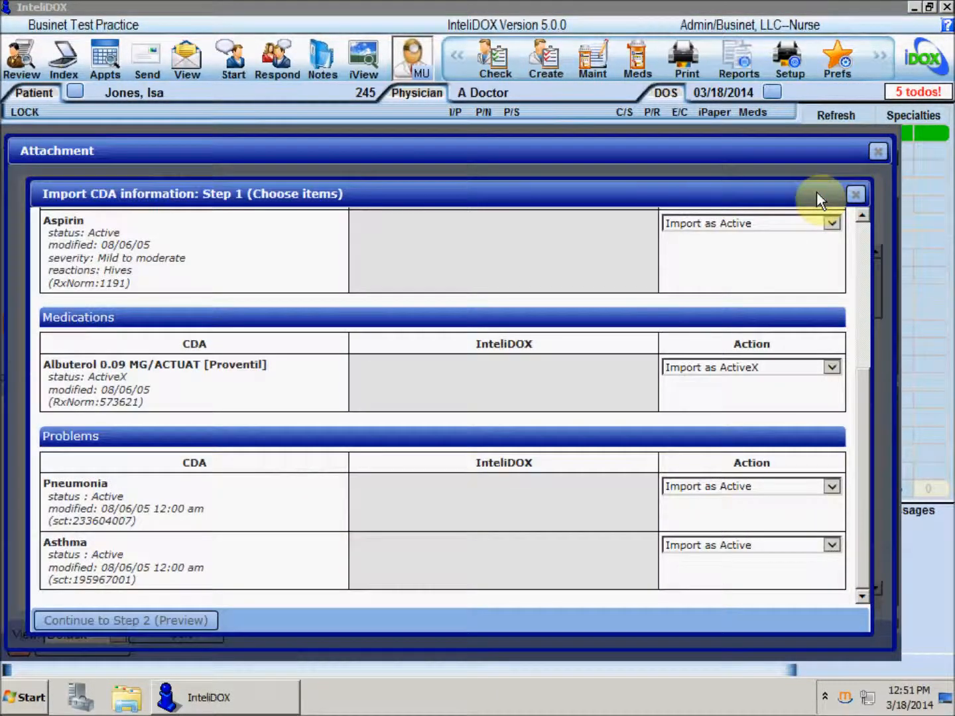
Set the import action of the penicillin G benzathine allergy to Import as Inactive.
{"action": "left_click_drag", "start_coordinate": [860, 394], "coordinate": [861, 226]}
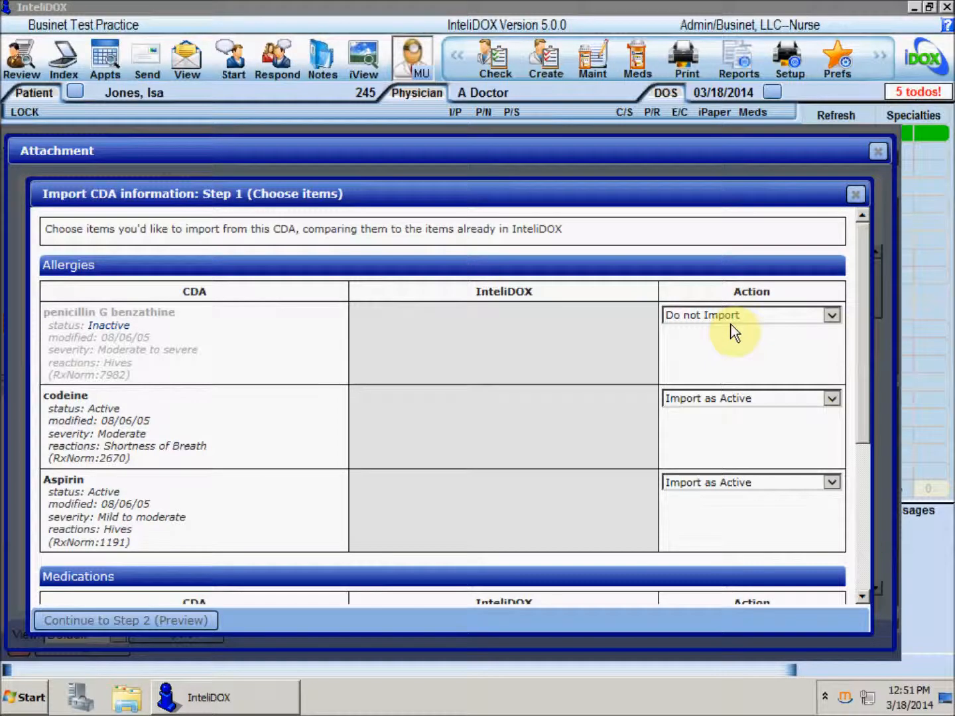
{"action": "left_click", "coordinate": [832, 316]}
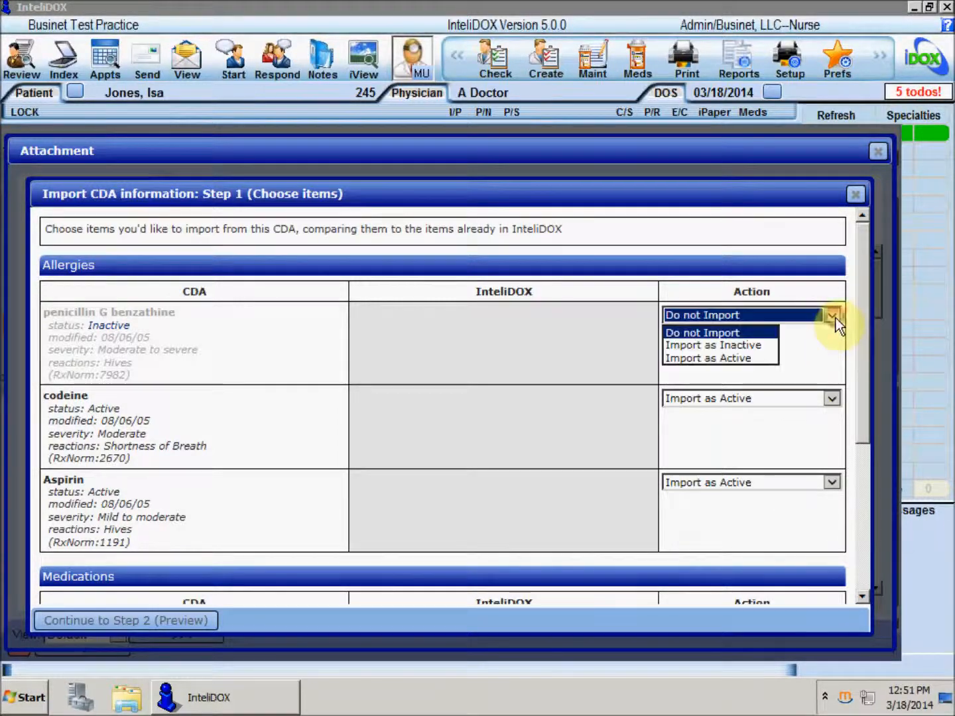
{"action": "left_click", "coordinate": [757, 345]}
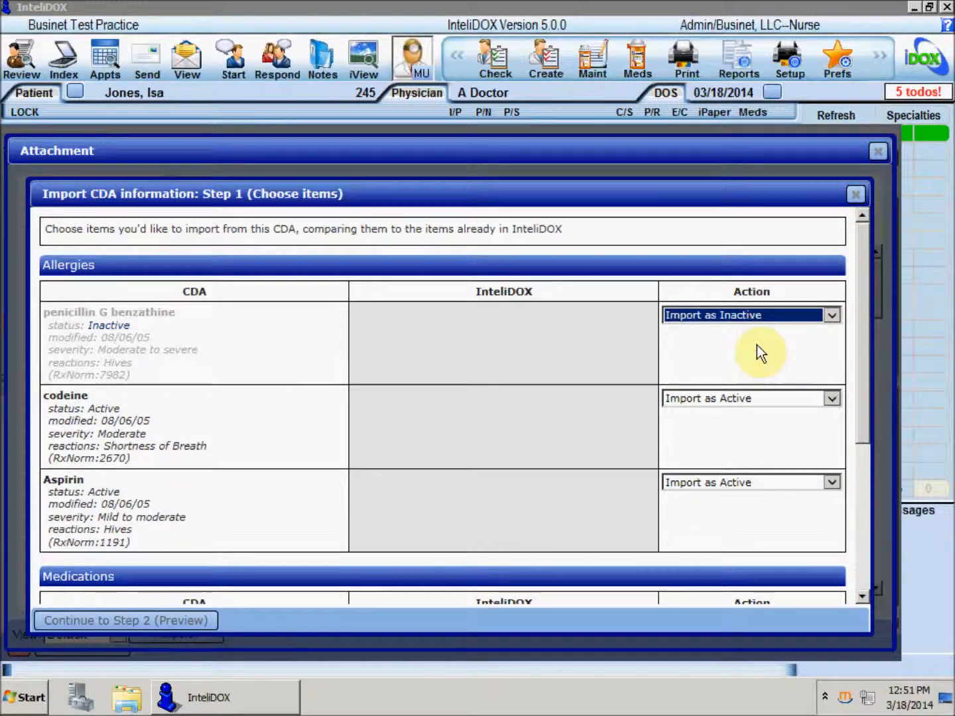
Set the import action of the Pneumonia problem to Import as Resolved.
{"action": "left_click_drag", "start_coordinate": [864, 281], "coordinate": [859, 469]}
{"action": "double_click", "coordinate": [101, 498]}
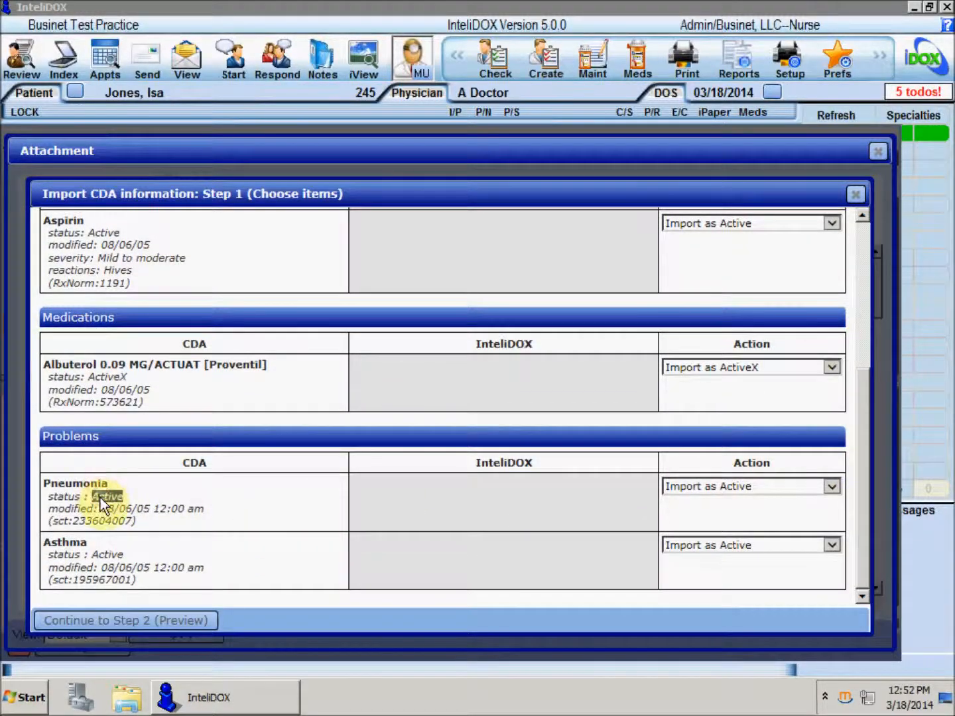
{"action": "left_click", "coordinate": [831, 487]}
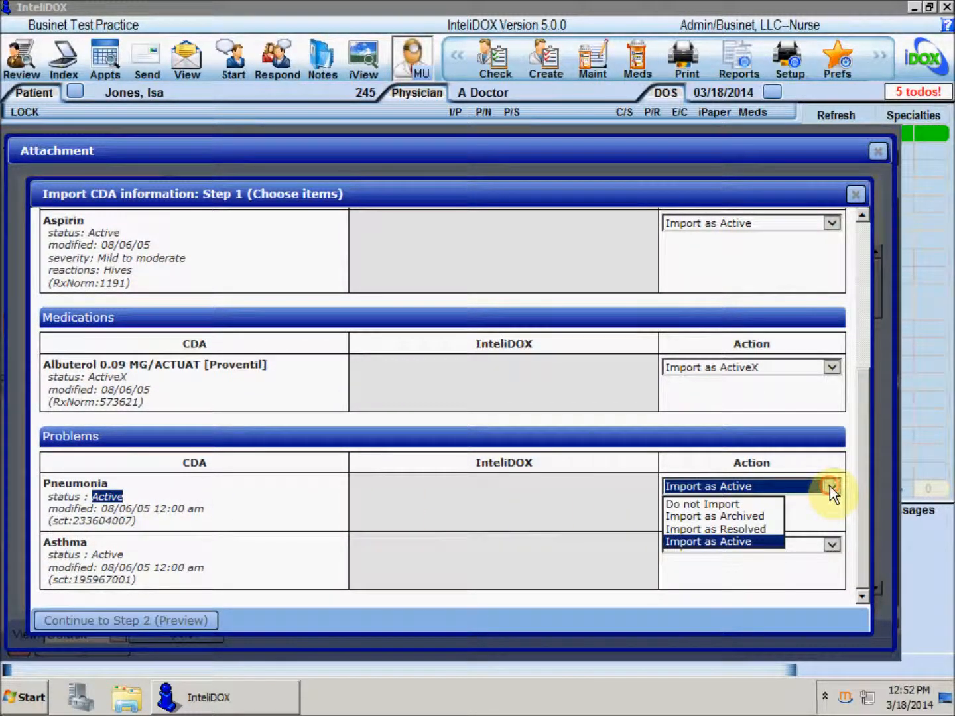
{"action": "left_click", "coordinate": [755, 527]}
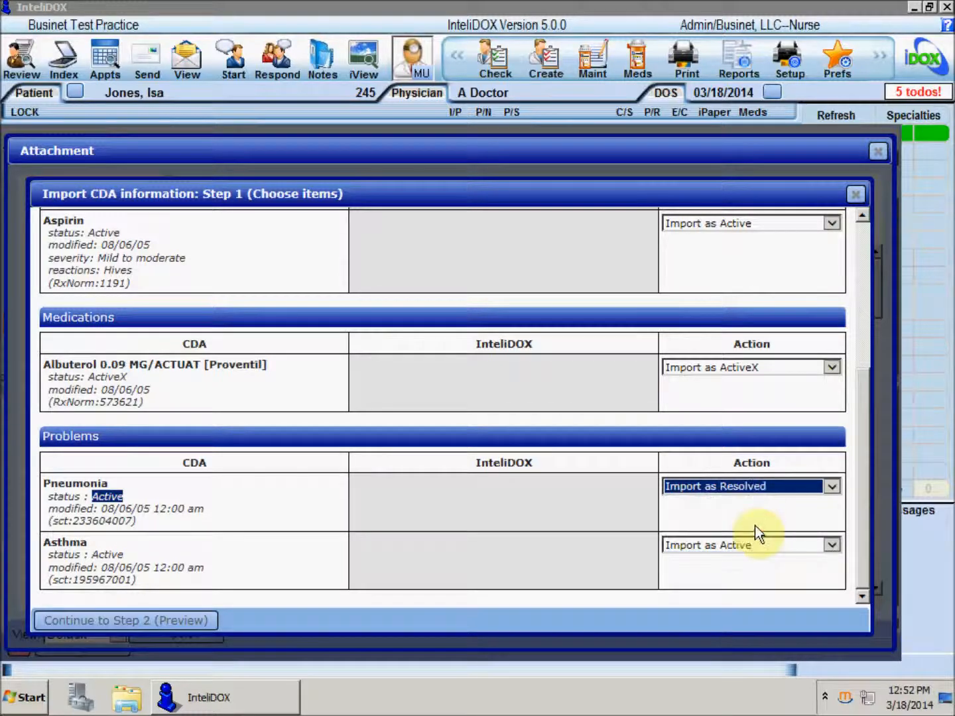
{"action": "left_click_drag", "start_coordinate": [864, 457], "coordinate": [863, 496]}
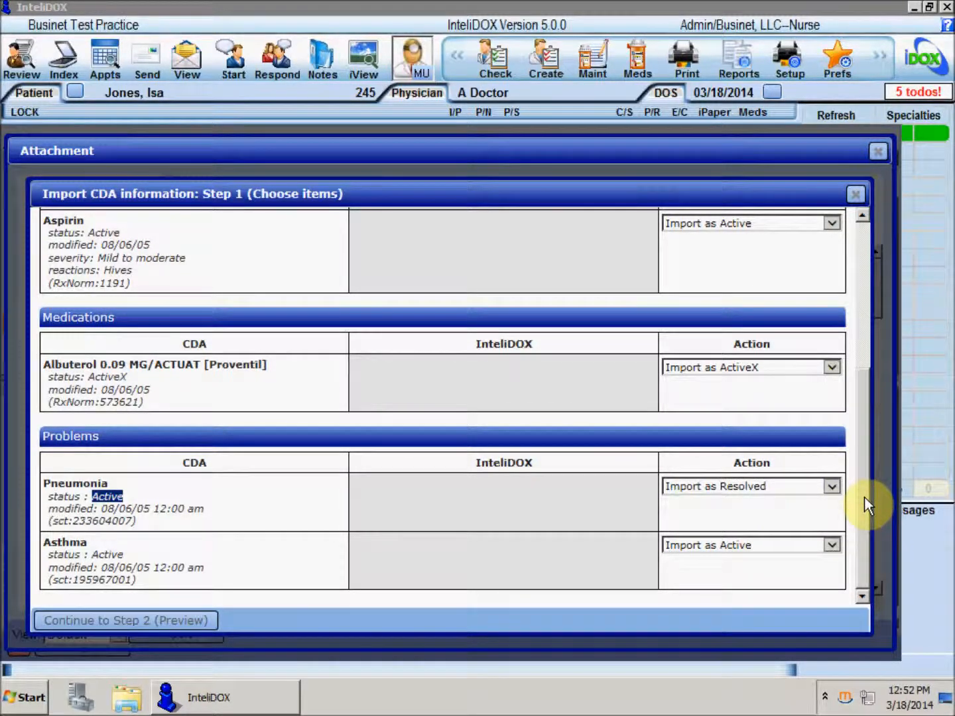
Preview the chosen CDA items and apply the changes to the patient's chart, closing the attachment and messages.
{"action": "left_click", "coordinate": [154, 623]}
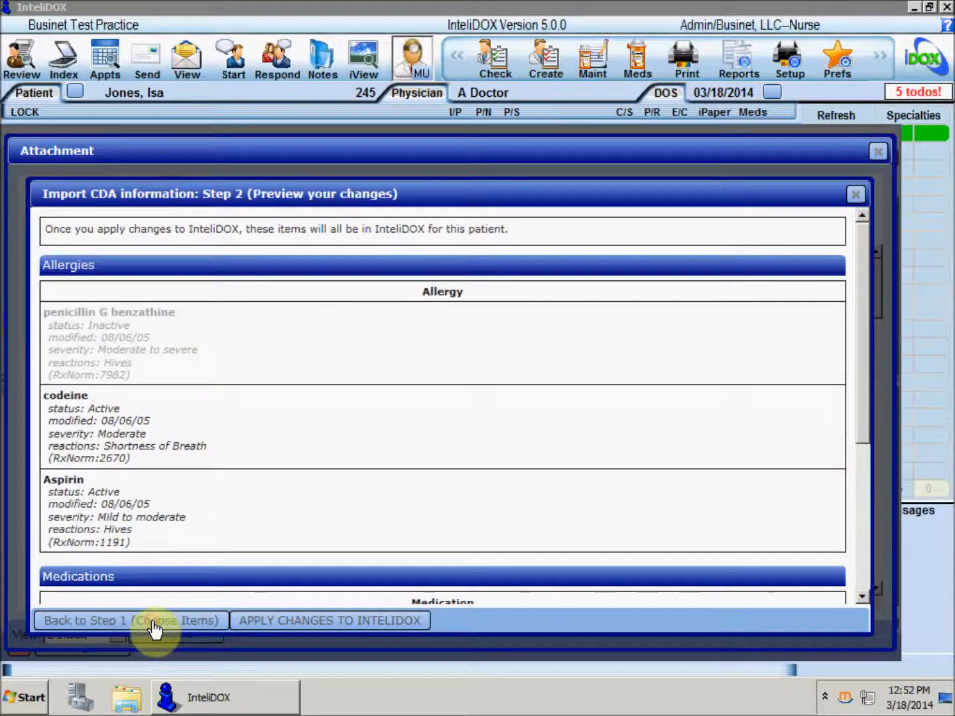
{"action": "left_click_drag", "start_coordinate": [866, 234], "coordinate": [856, 417]}
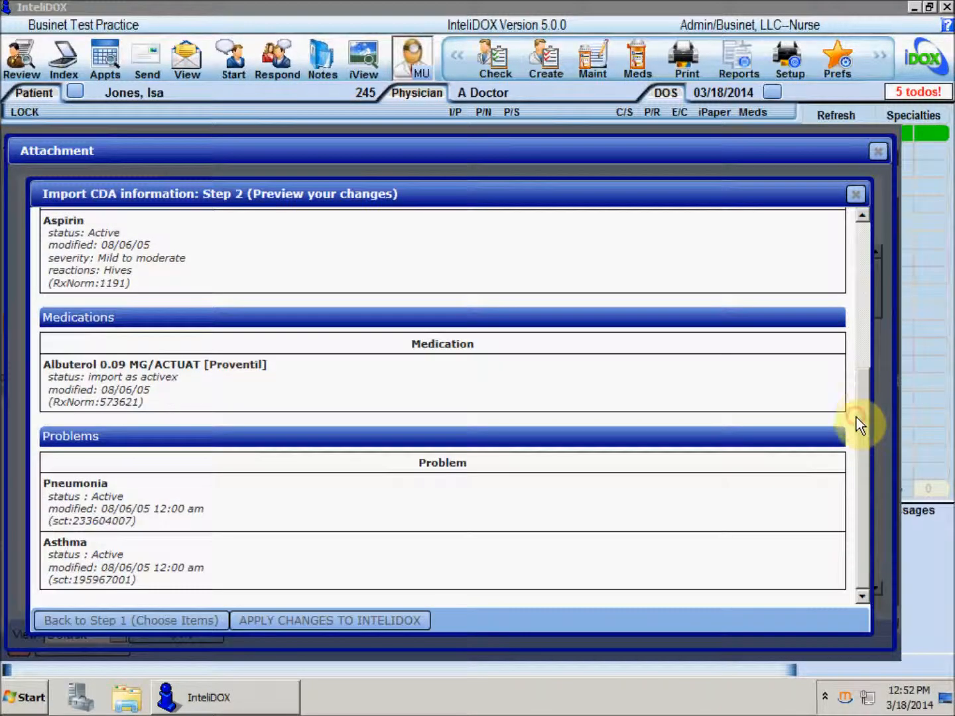
{"action": "left_click", "coordinate": [301, 626]}
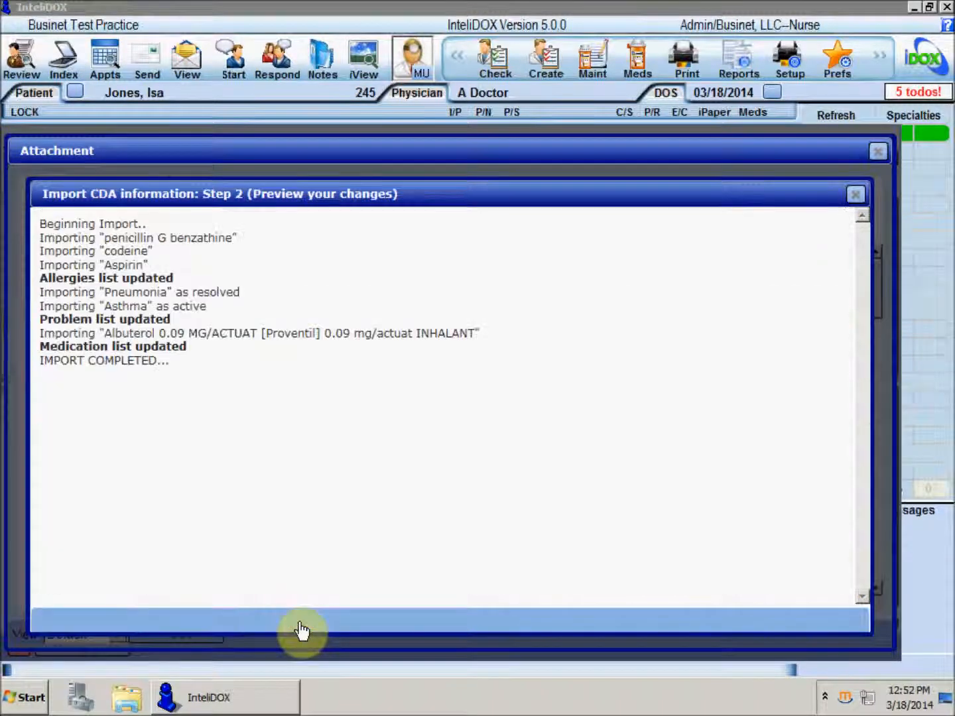
{"action": "left_click_drag", "start_coordinate": [41, 360], "coordinate": [199, 360]}
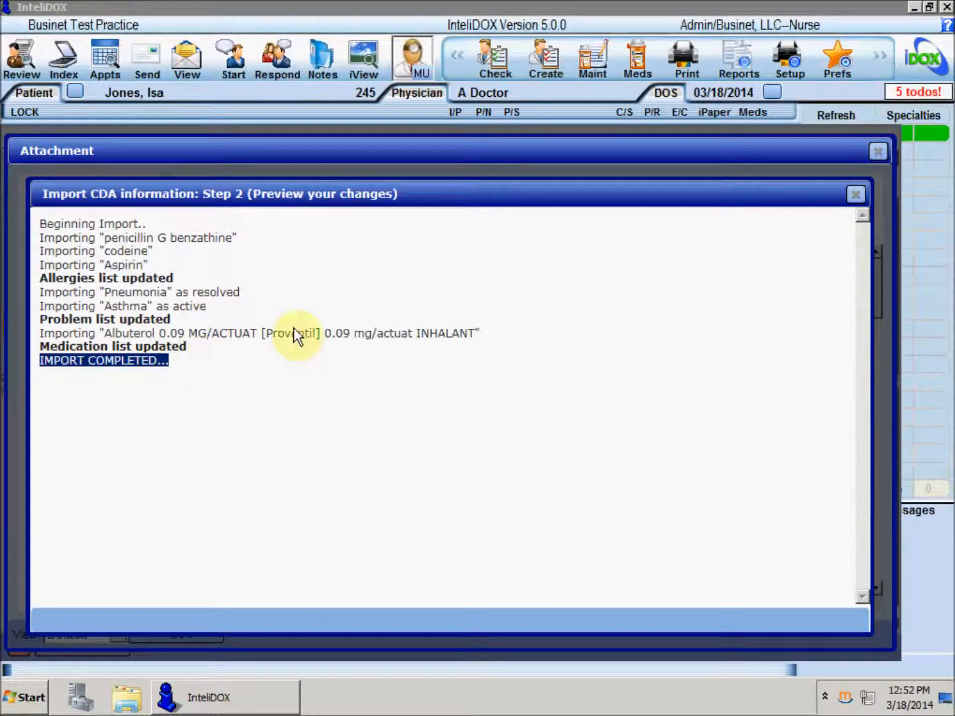
{"action": "left_click", "coordinate": [880, 153]}
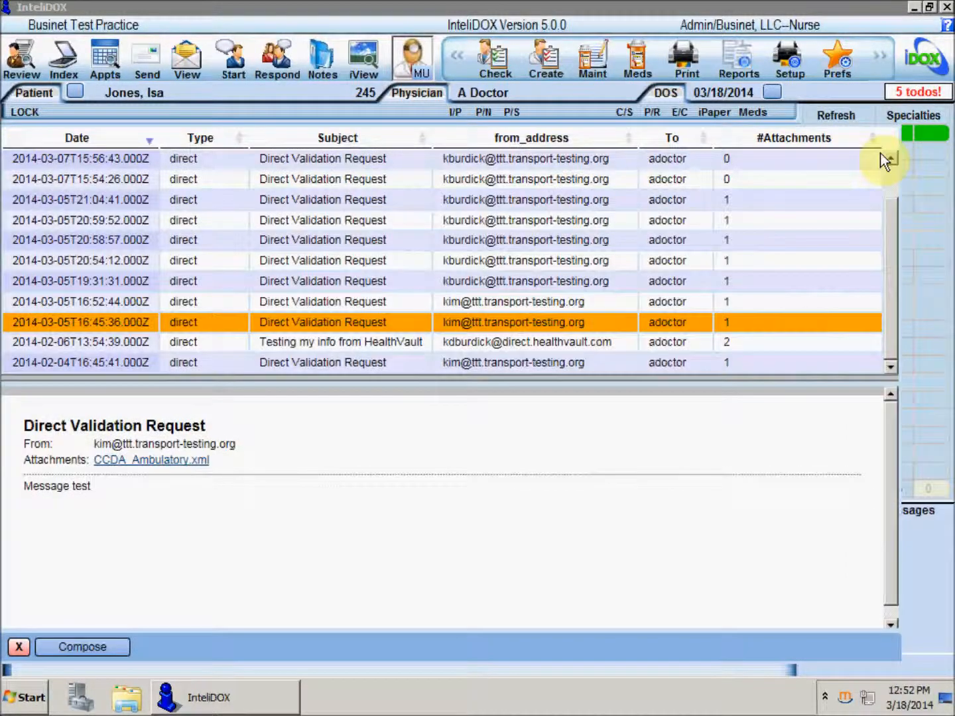
{"action": "left_click", "coordinate": [18, 646]}
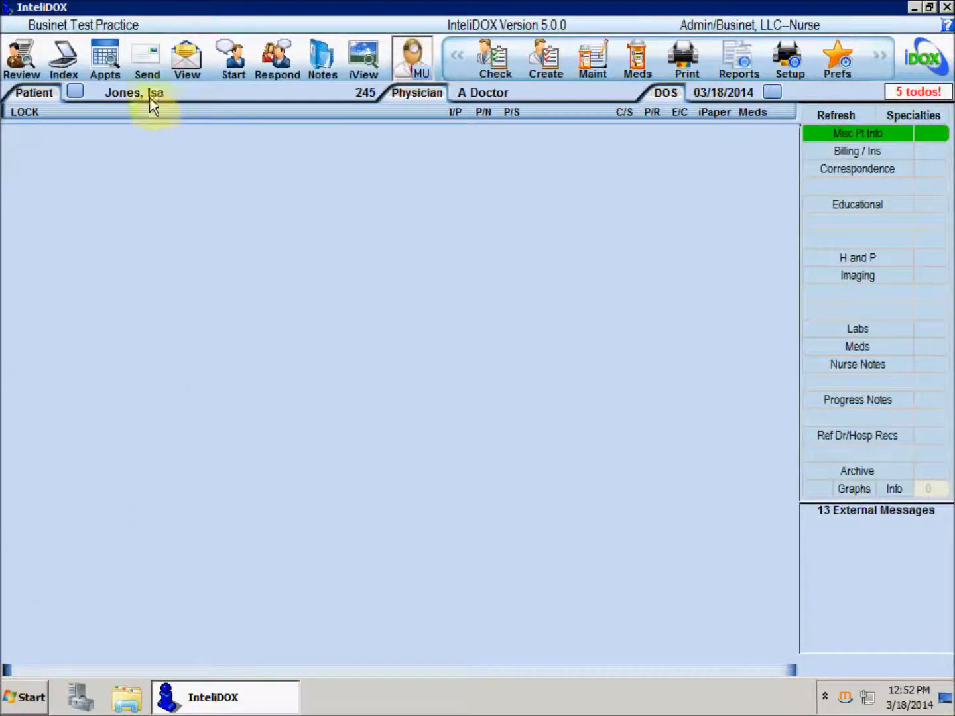
Verify the imported items in the patient's chart, comparing the Active and History views of the allergies and problems.
{"action": "left_click", "coordinate": [149, 94]}
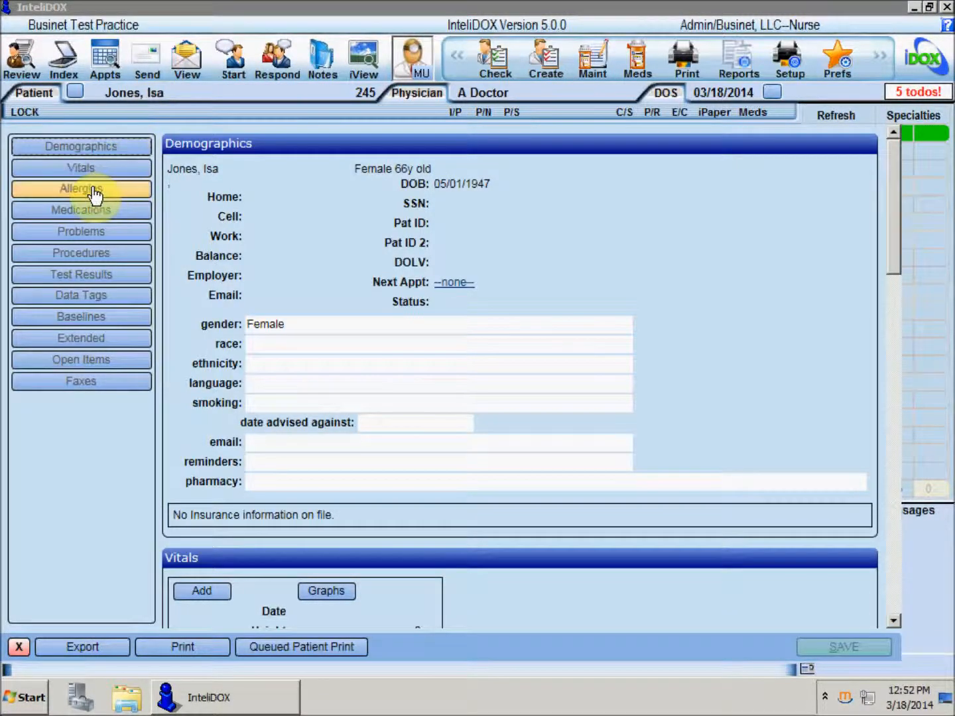
{"action": "left_click", "coordinate": [97, 191]}
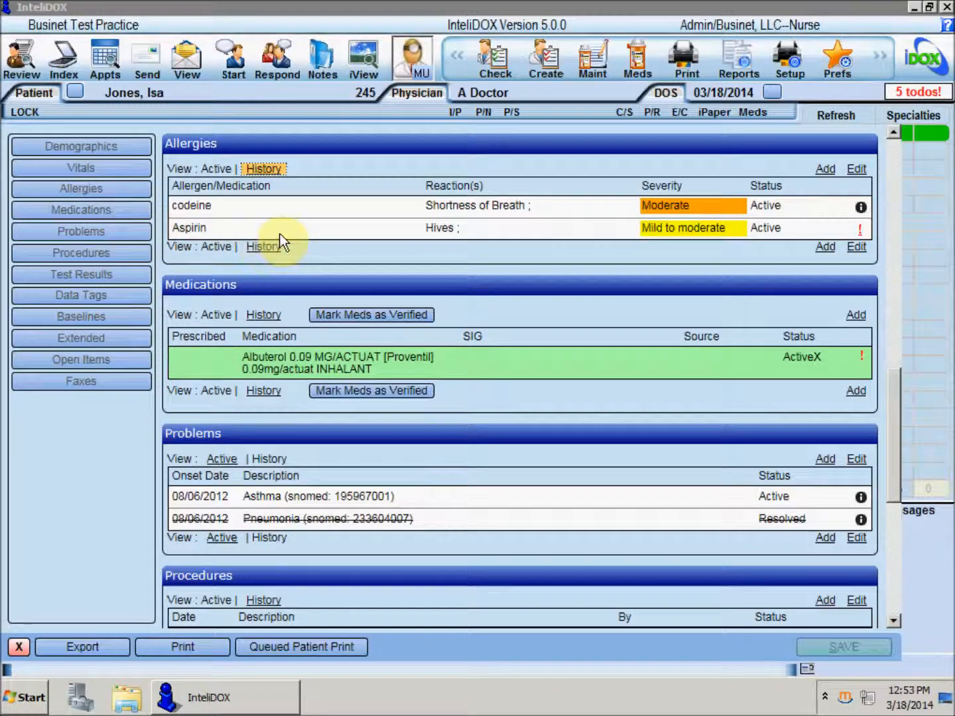
{"action": "left_click", "coordinate": [268, 171]}
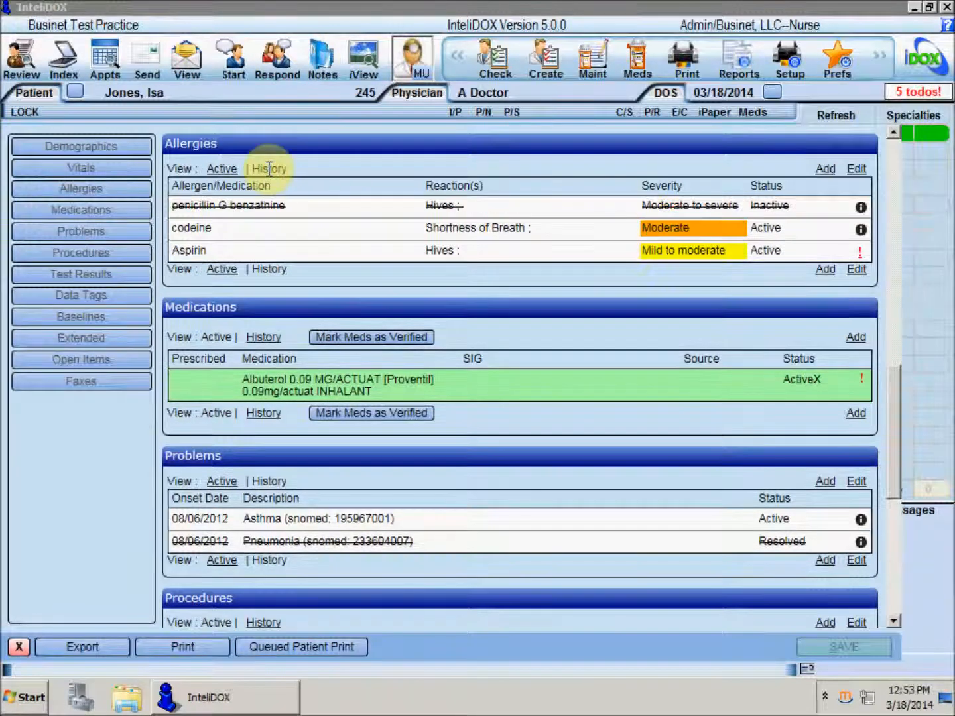
{"action": "left_click", "coordinate": [221, 171]}
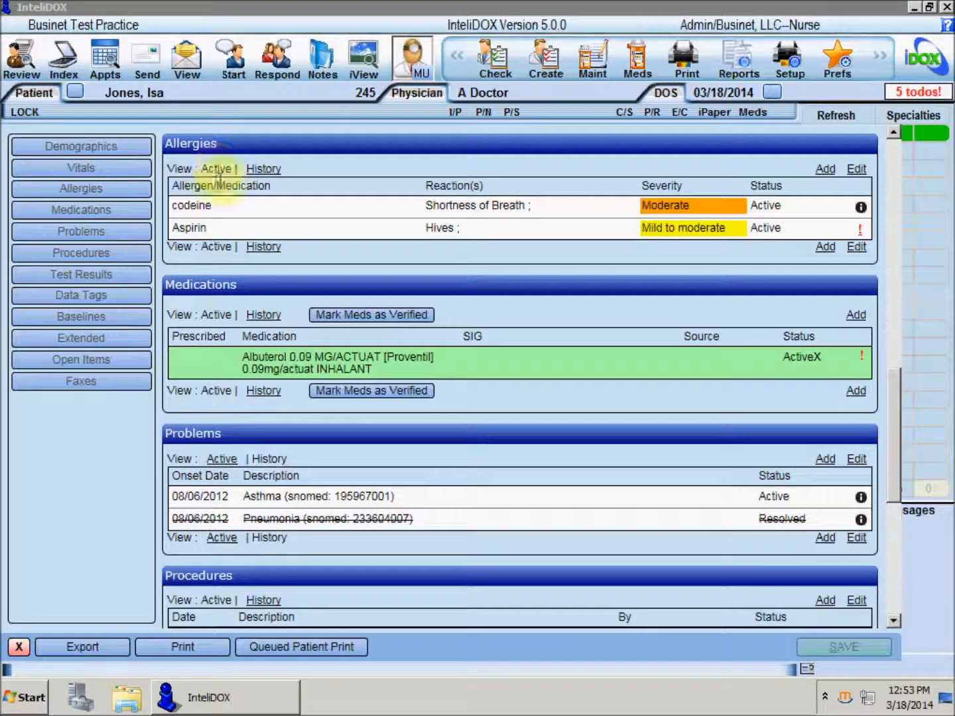
{"action": "left_click", "coordinate": [223, 460]}
{"action": "left_click", "coordinate": [267, 459]}
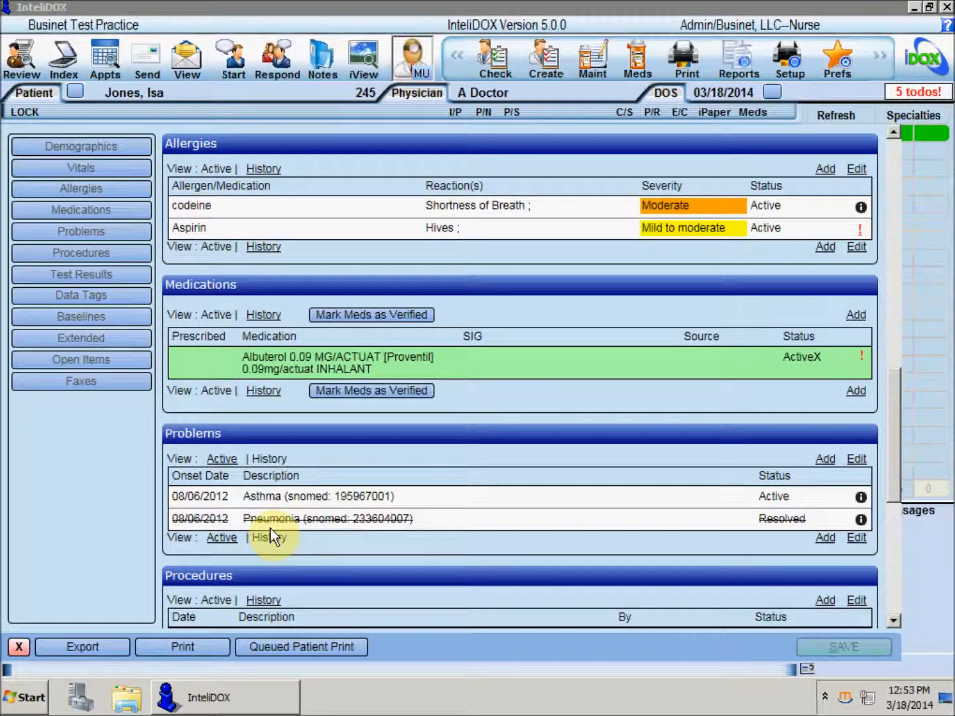
{"action": "left_click", "coordinate": [19, 647]}
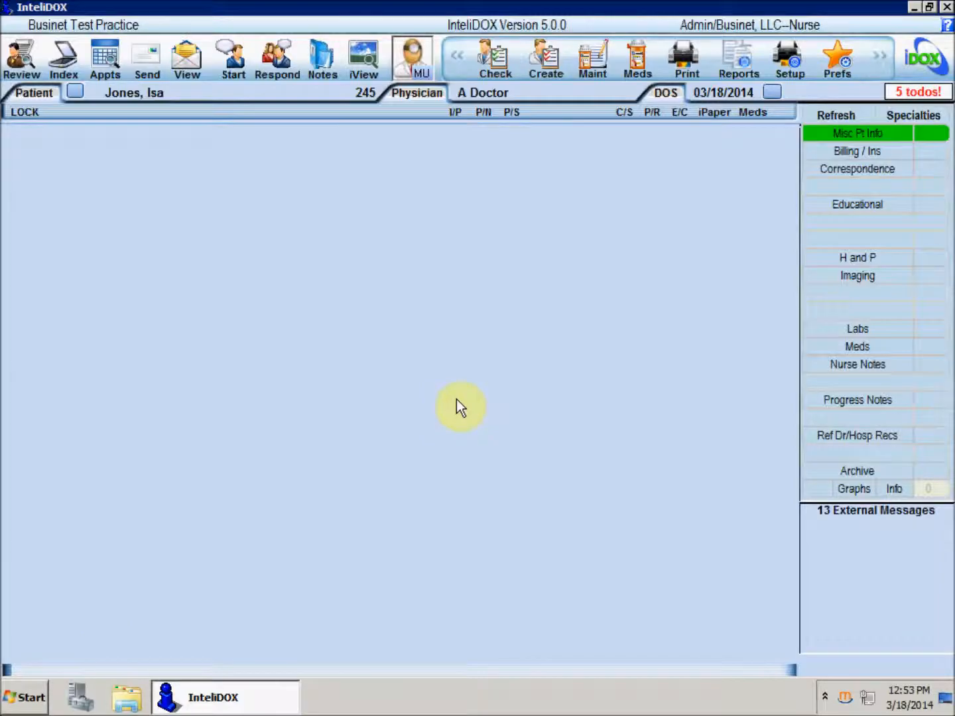